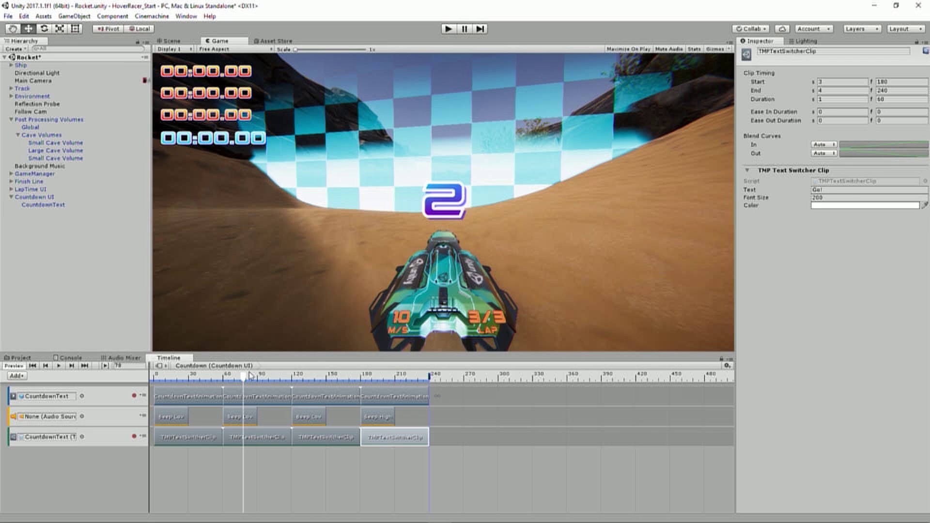
Browse the Project window to Assets > Prefabs > Timeline, showing the Countdown UI and Cutscene Timeline prefabs.
click(20, 358)
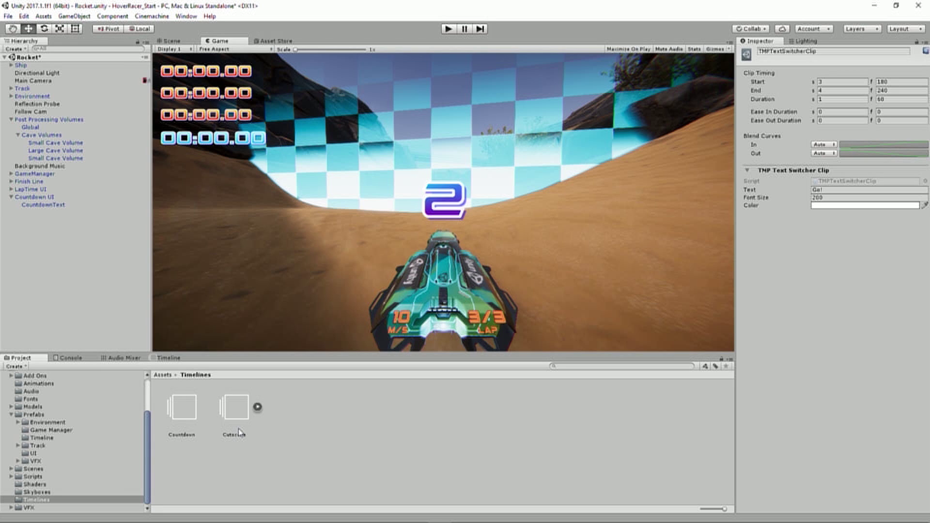
click(39, 415)
double_click(264, 439)
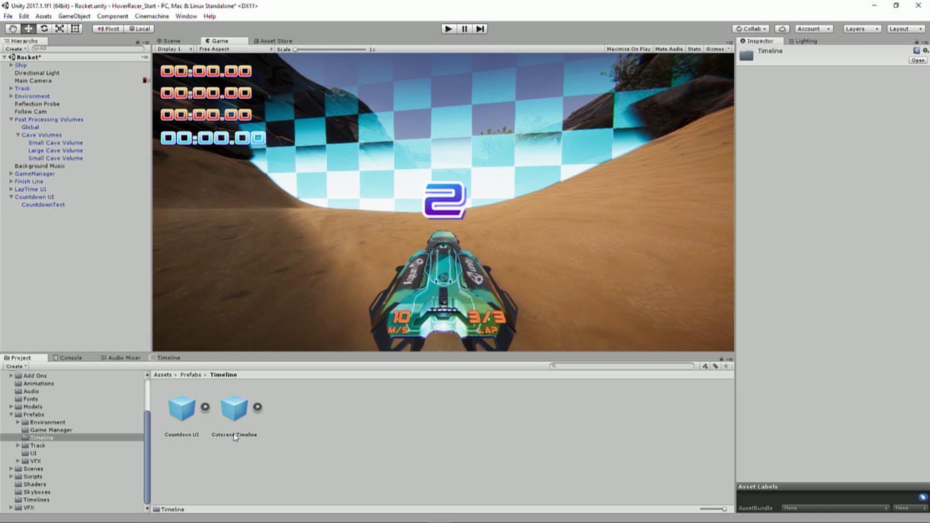
Drag the Cutscene Timeline prefab into the Rocket scene's Hierarchy.
drag(236, 419, 53, 266)
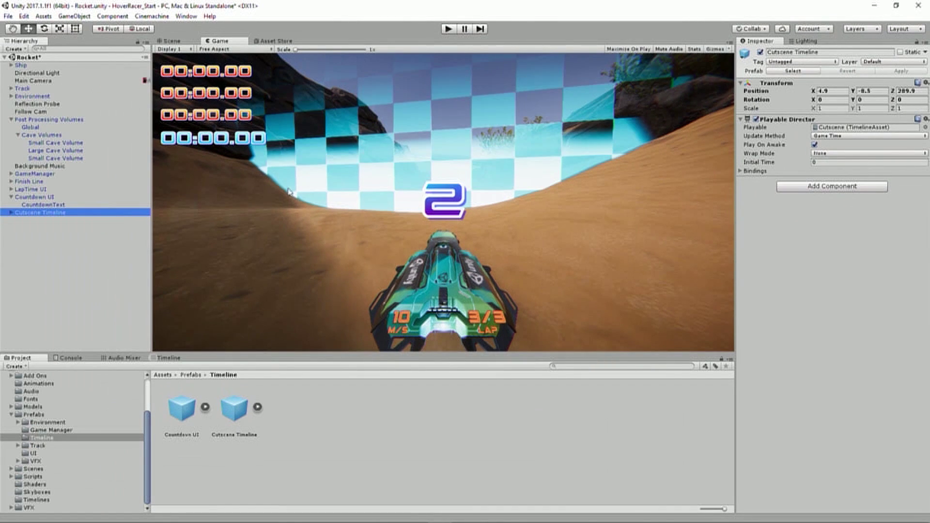
Expand Cutscene Timeline > CameraShots and its three shot groups, then select CM vcam 1A - Flags.
click(11, 212)
click(17, 221)
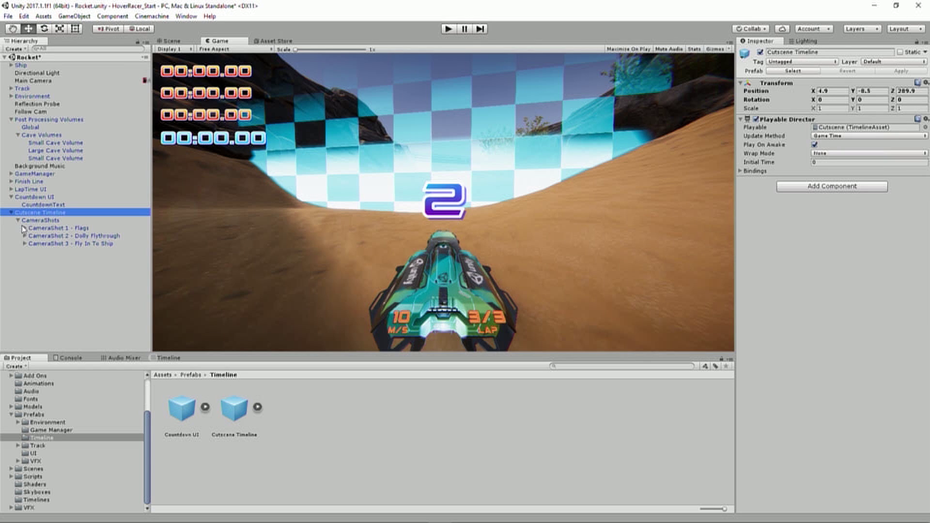
click(25, 228)
click(48, 221)
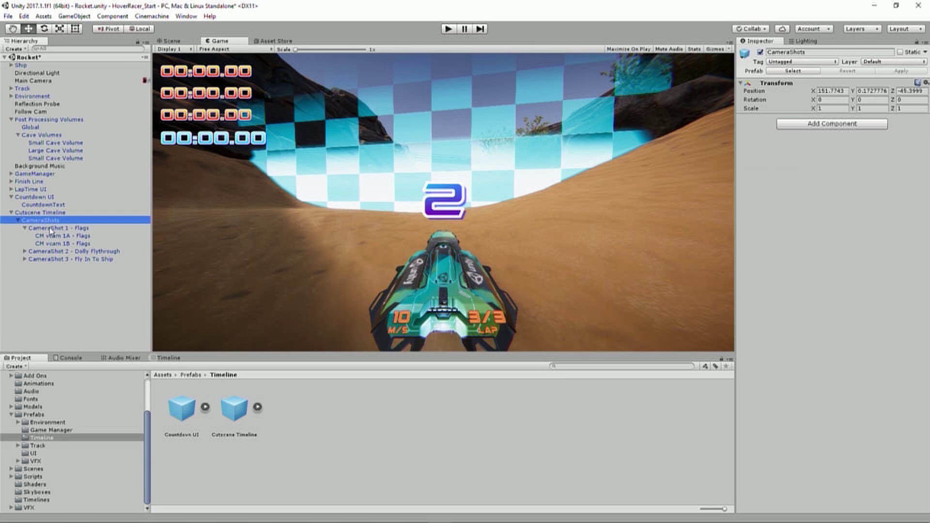
click(49, 229)
click(25, 252)
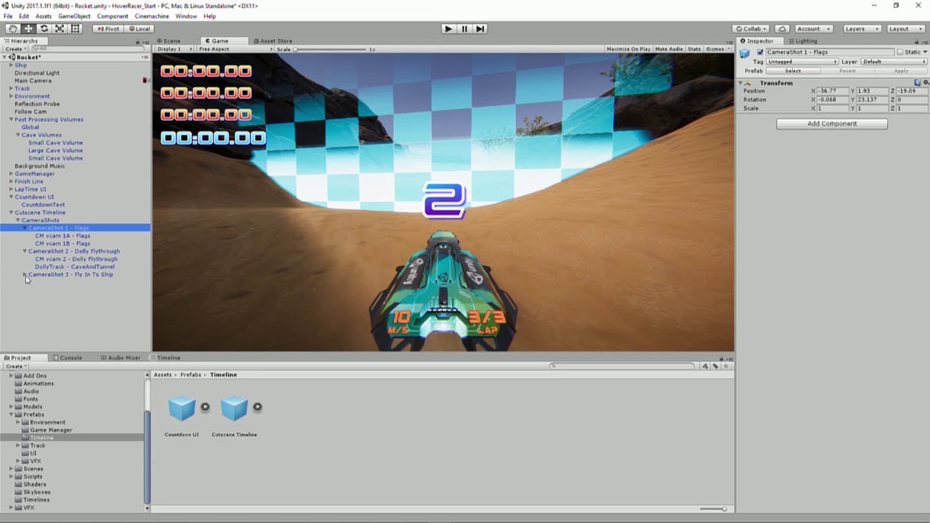
click(24, 274)
click(72, 237)
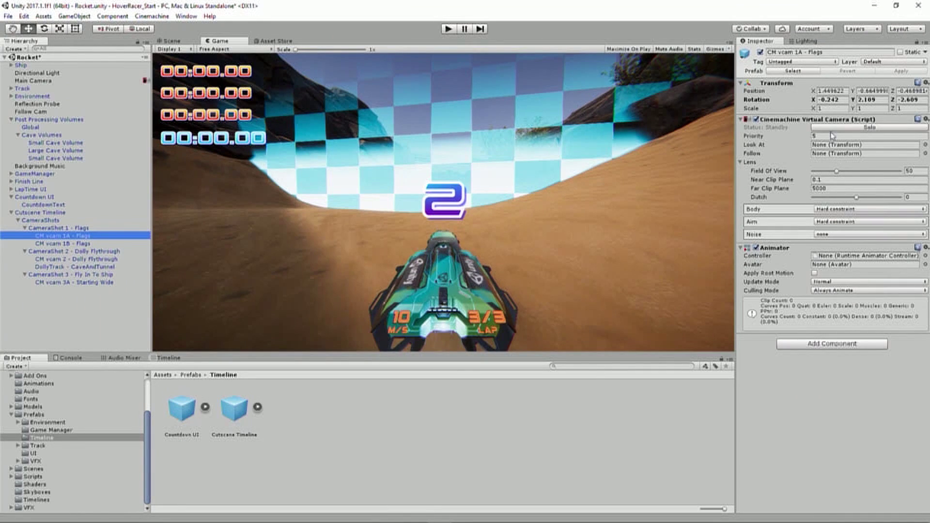
Solo CM vcam 1A - Flags, then select and solo CM vcam 1B - Flags.
click(733, 135)
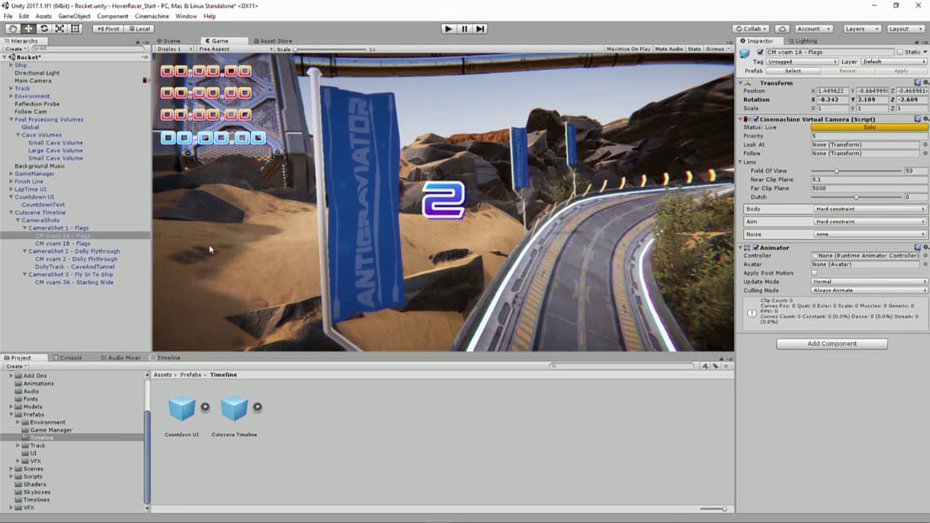
click(97, 243)
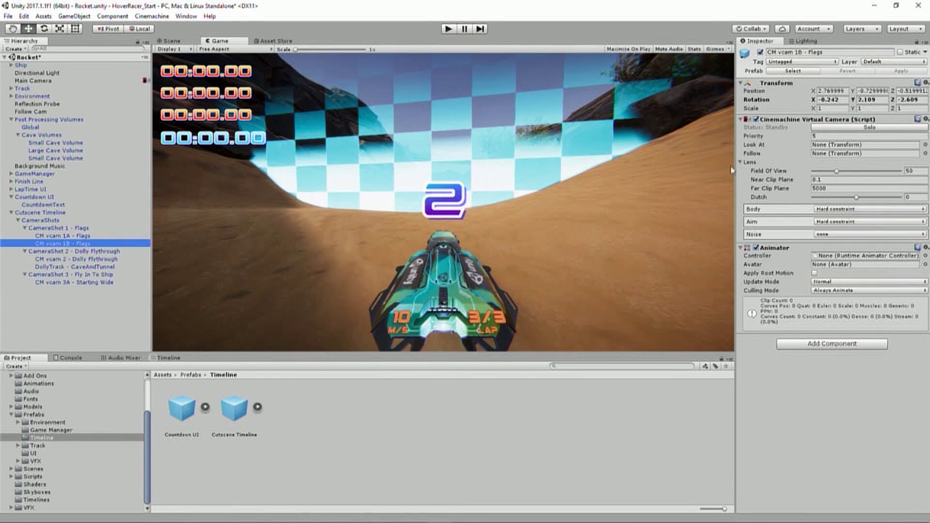
click(855, 128)
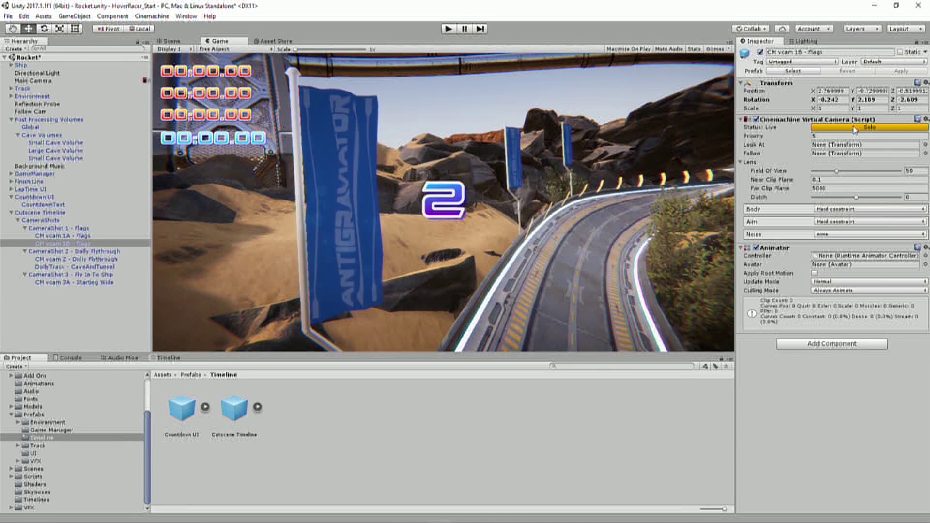
Select and solo CM vcam 2 - Dolly Flythrough, then look over the Cinemachine creation options.
click(48, 260)
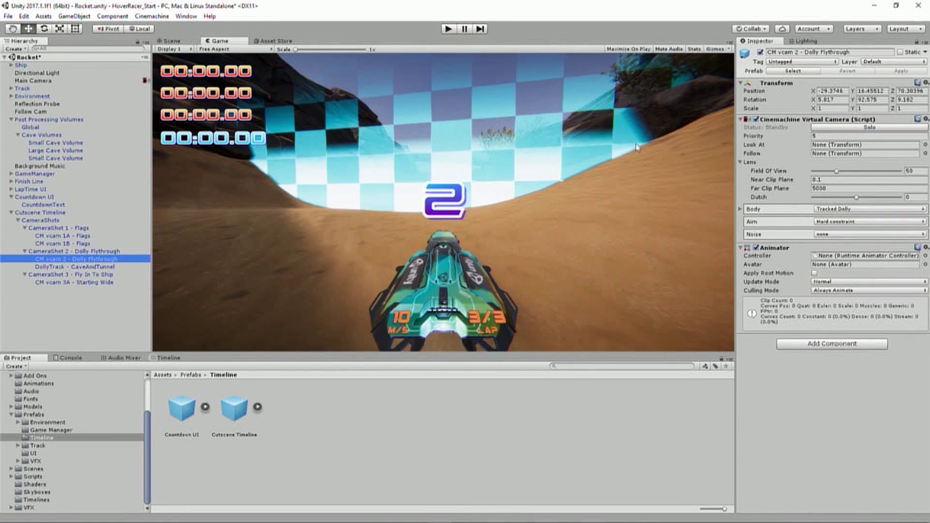
click(855, 129)
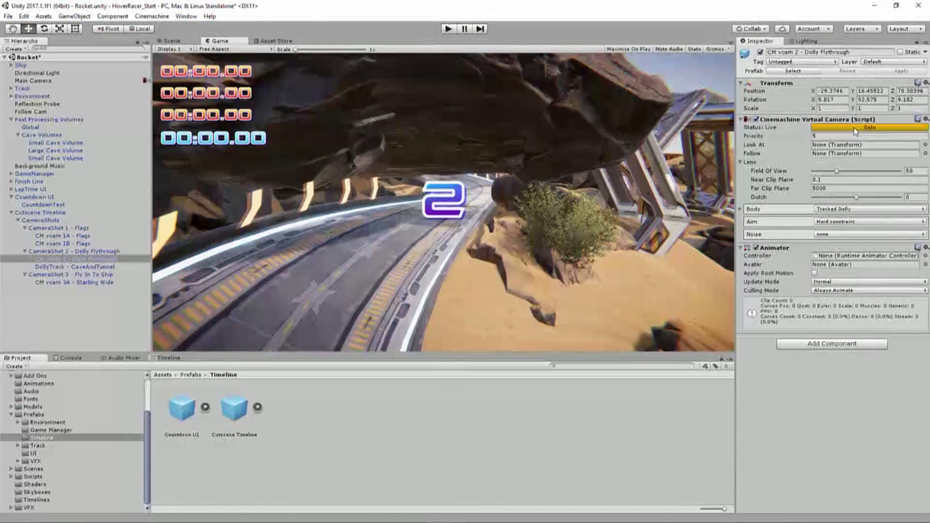
click(152, 17)
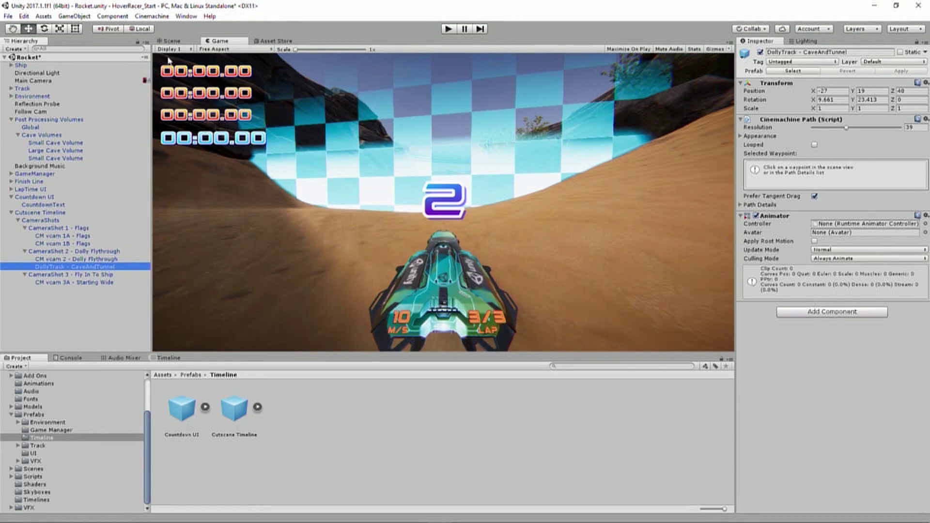
Switch to the Scene view, expand the dolly path's Path Details, and orbit toward the tunnel.
click(176, 42)
right_drag(290, 146, 231, 211)
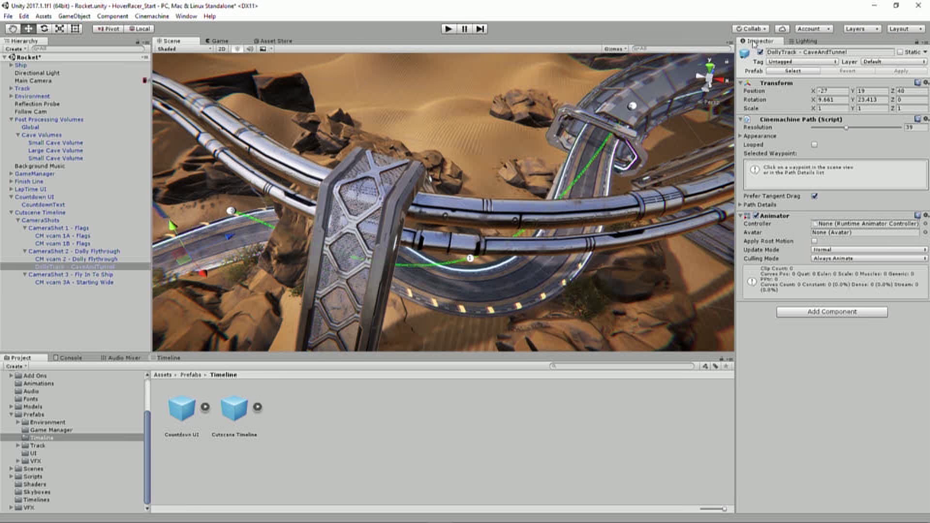
click(741, 204)
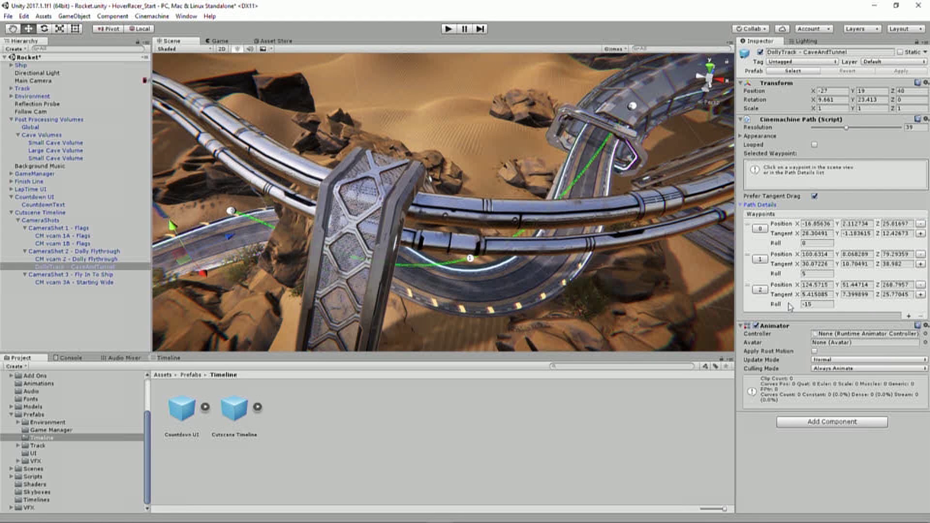
alt+drag(483, 187, 484, 199)
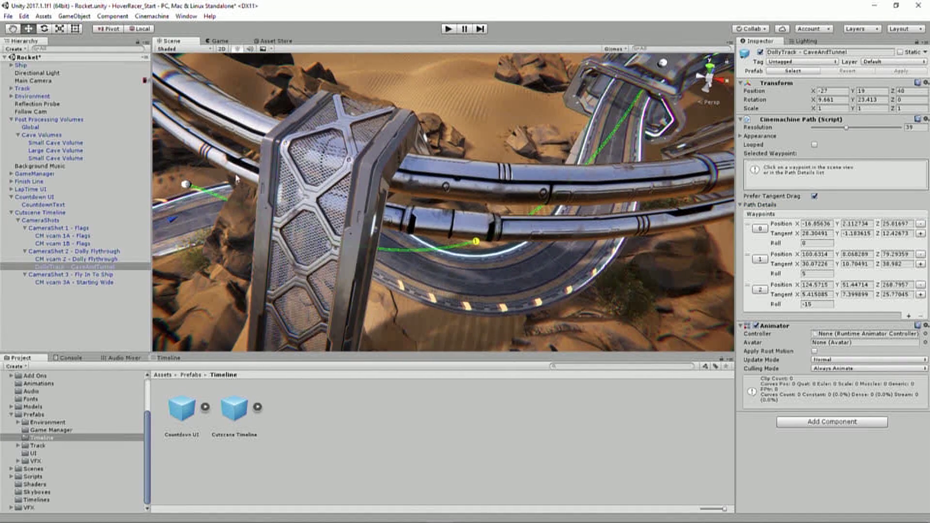
alt+drag(590, 168, 543, 240)
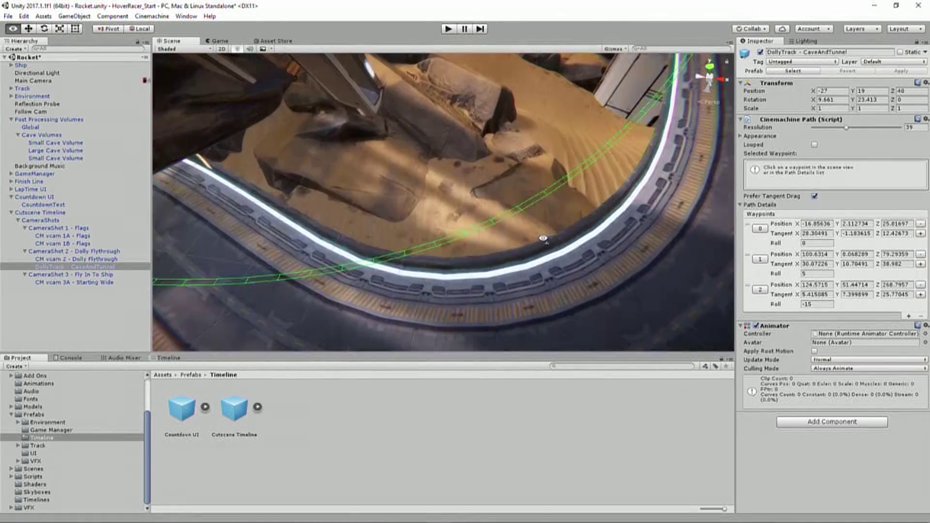
Bend the path by pulling waypoint 1's tangent, then undo the change and view the whole curve.
click(476, 234)
alt+drag(476, 235, 421, 213)
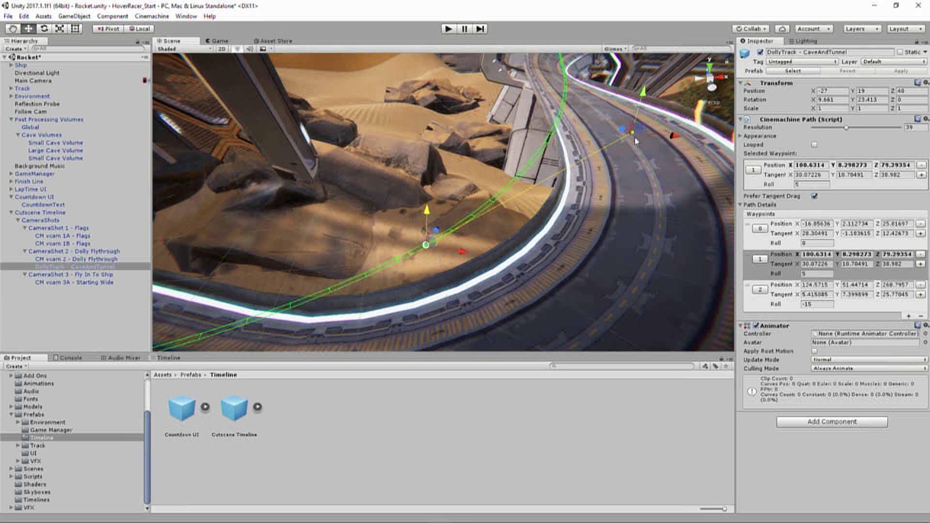
drag(636, 137, 658, 177)
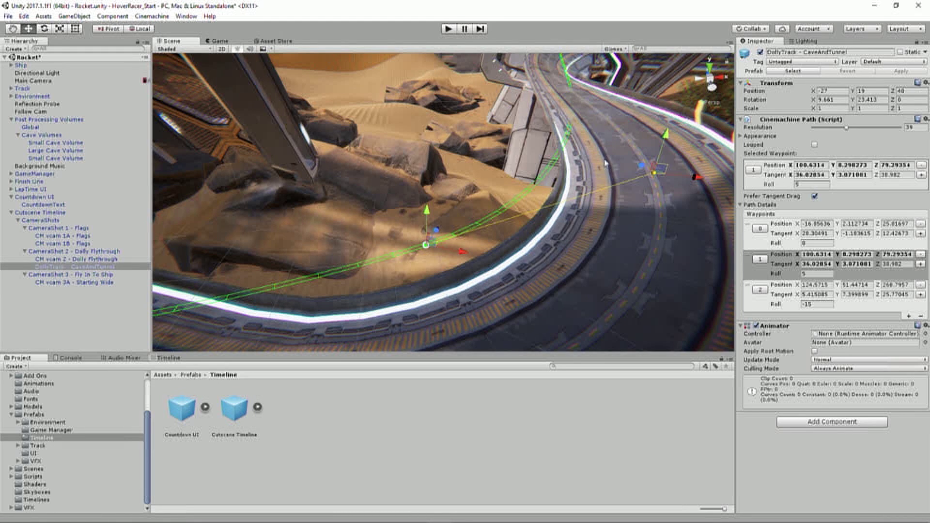
key(ctrl+z)
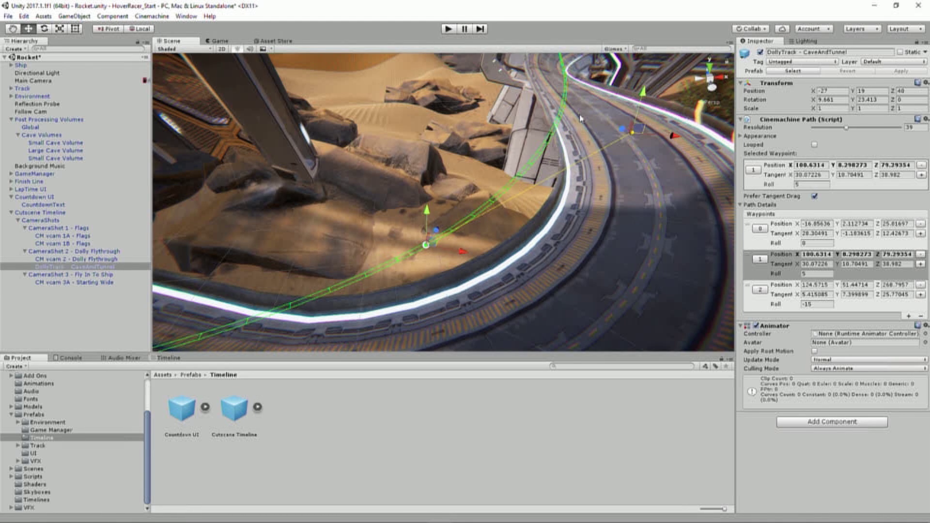
right_drag(529, 127, 467, 95)
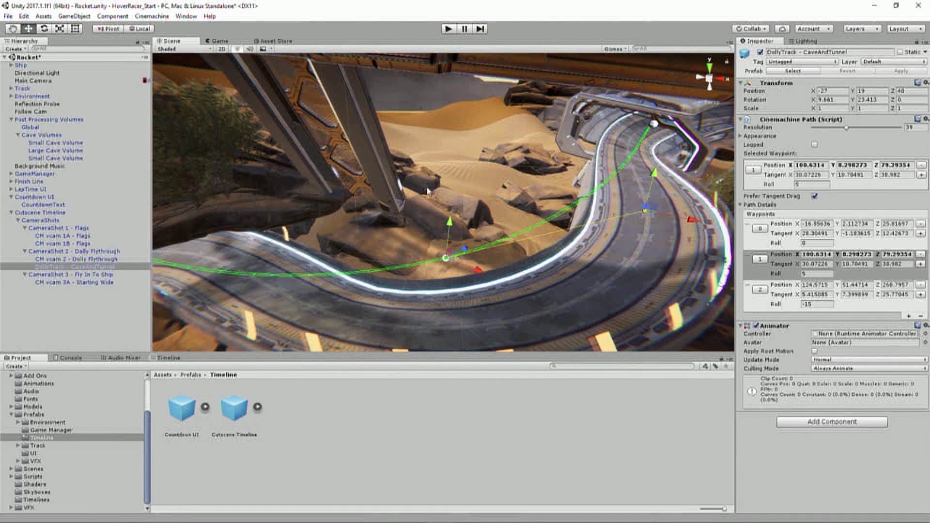
Select and solo CM vcam 3A - Starting Wide, then return to the Game view.
click(73, 283)
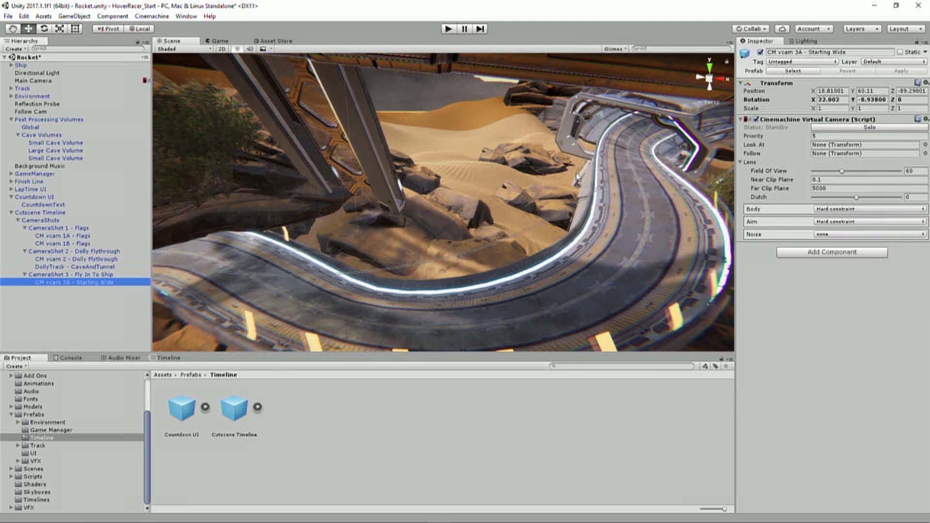
click(843, 128)
click(236, 42)
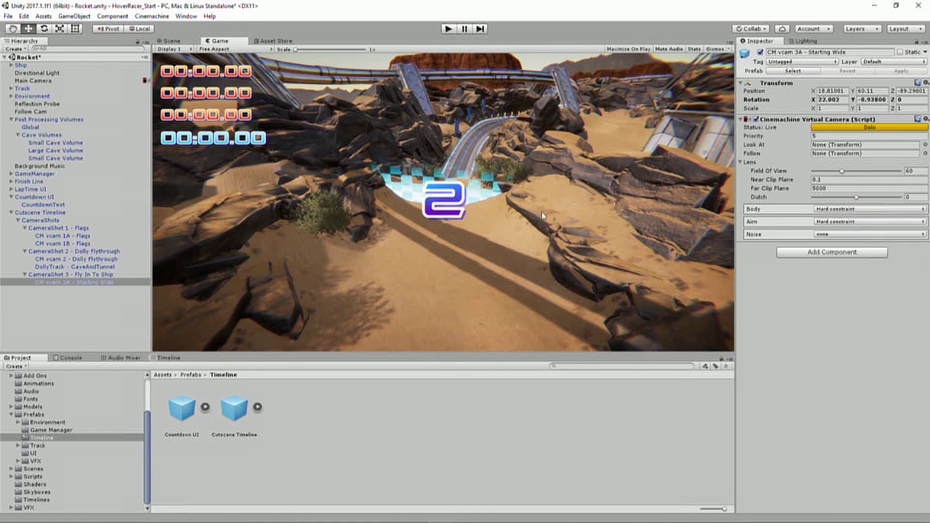
Select the Cutscene Timeline object and bring up the Timeline window's list of scene timelines.
click(69, 299)
click(40, 213)
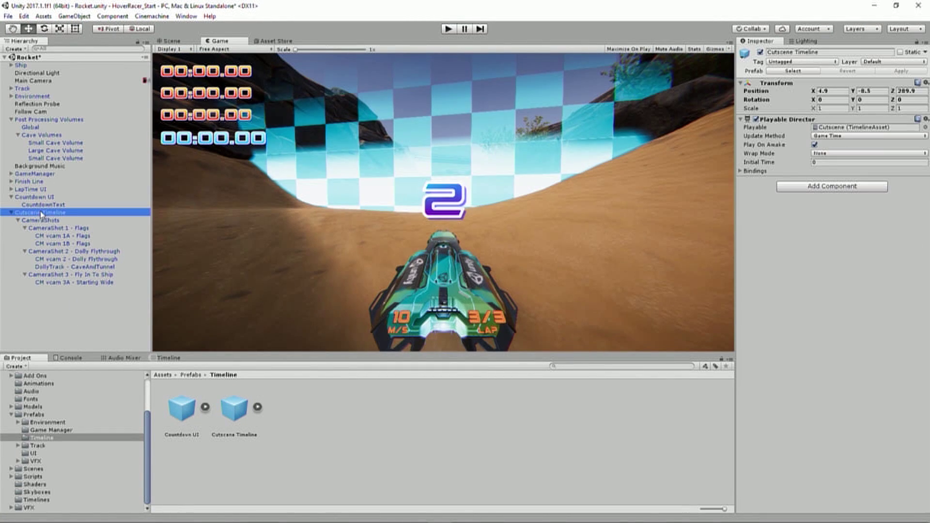
click(168, 358)
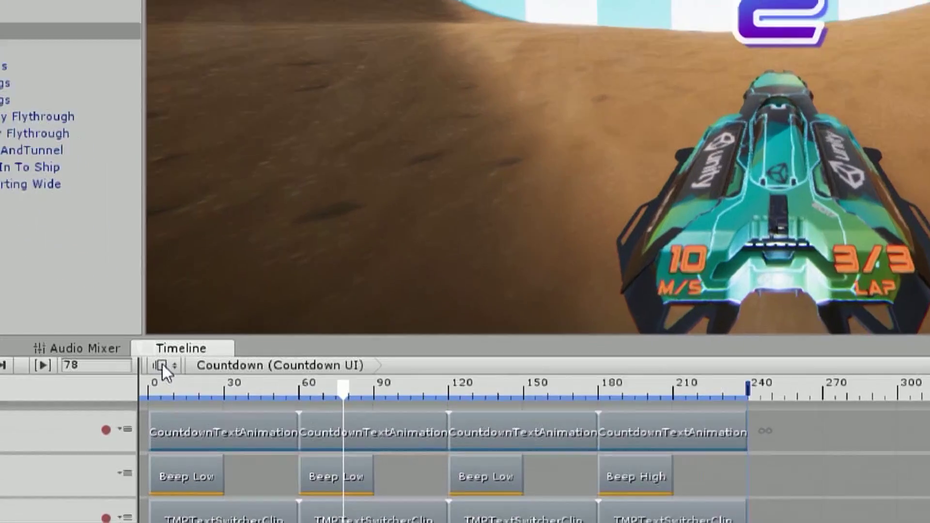
click(160, 366)
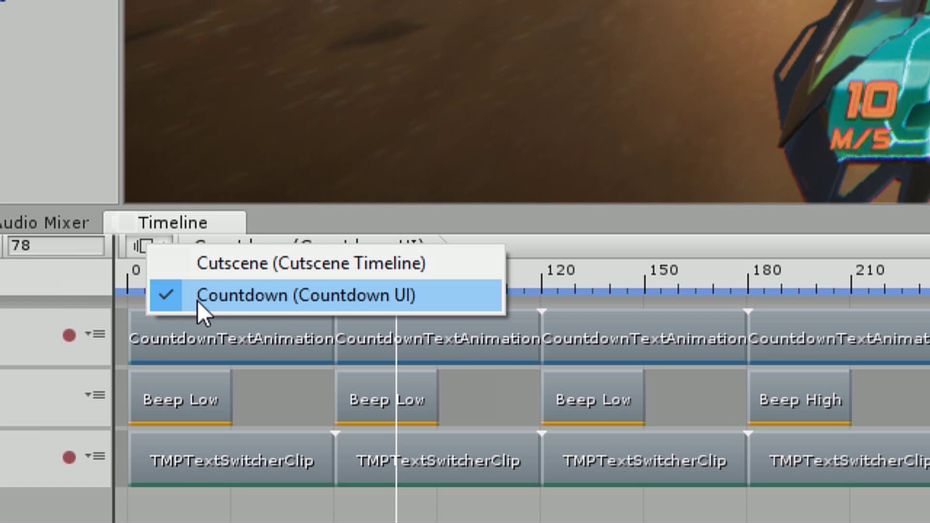
Switch the Timeline to Cutscene (Cutscene Timeline) and zoom out to see all its clips.
click(293, 258)
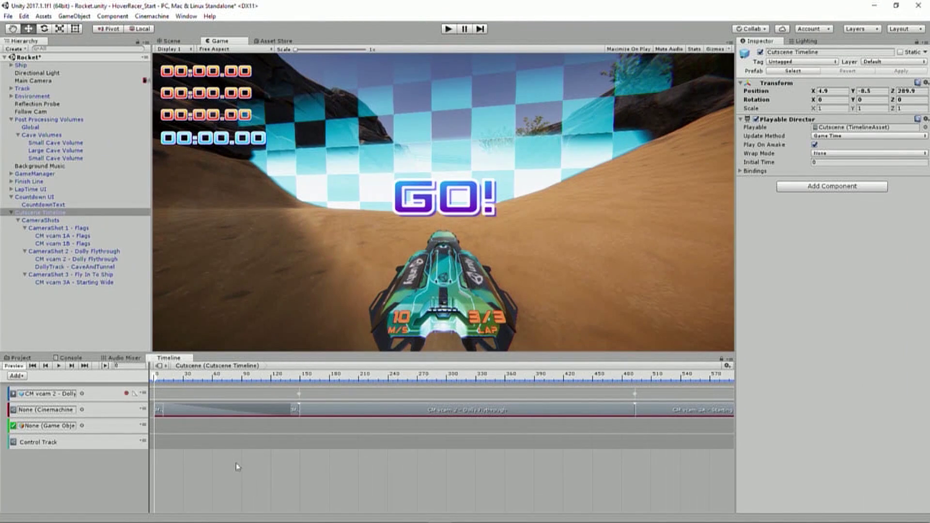
scroll(252, 461, down, 5)
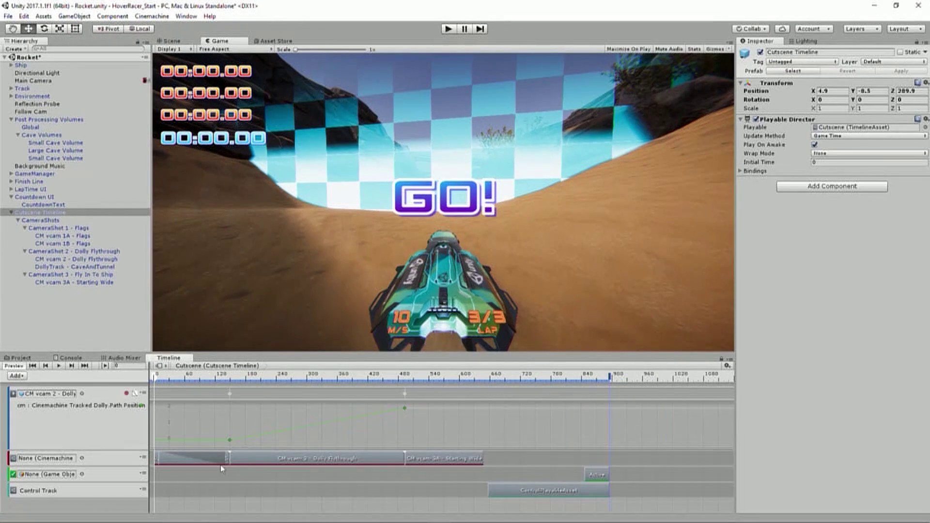
Collapse the CM vcam 2 track's curves, select the Dolly Flythrough clip, and scrub to frame 354.
click(137, 393)
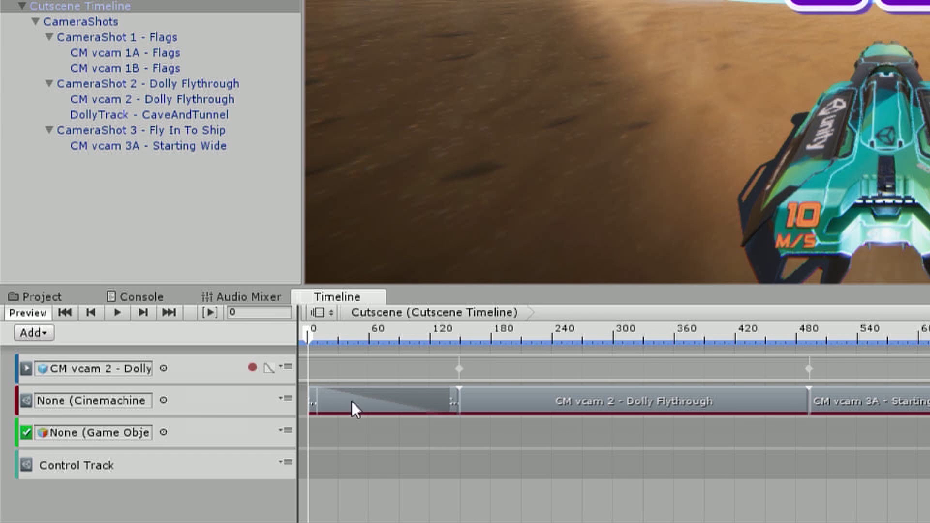
click(571, 392)
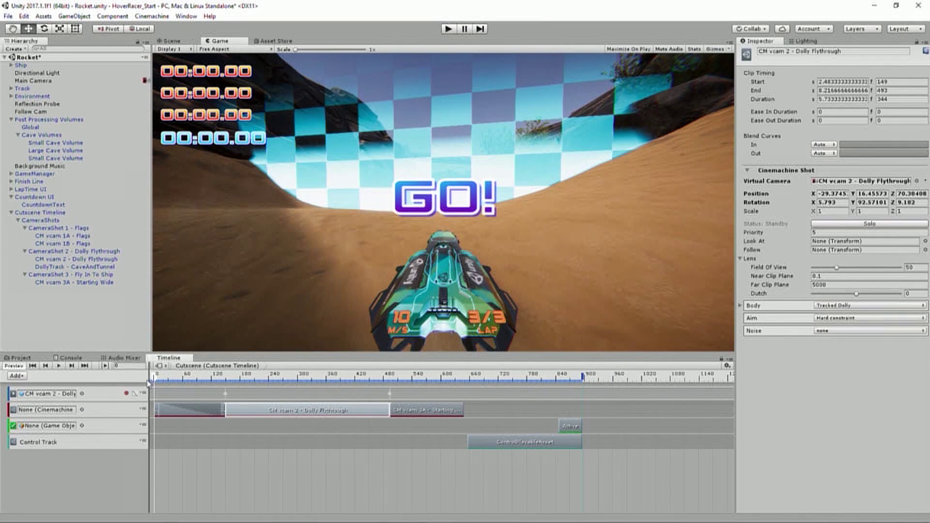
mouse_move(154, 376)
mouse_down()
mouse_move(415, 368)
mouse_move(154, 369)
mouse_up()
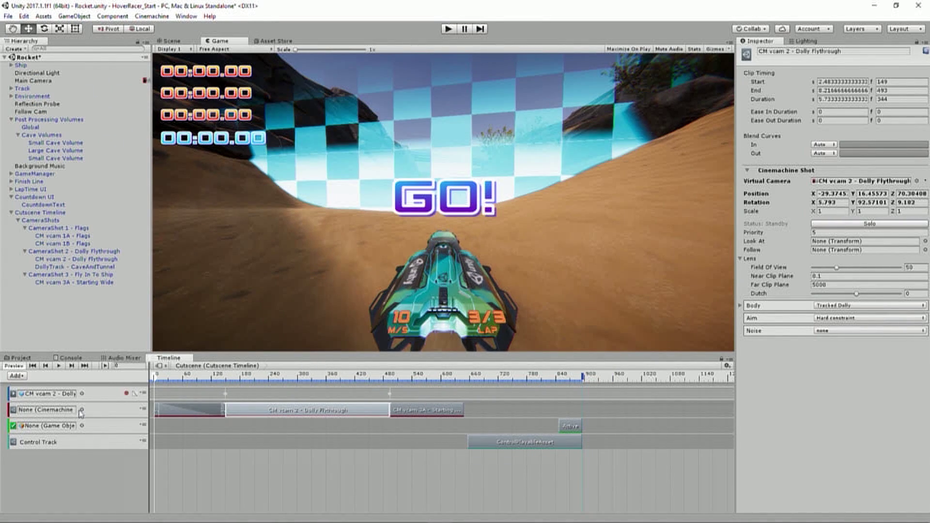
Bind the Cinemachine track to Main Camera, then scrub and zoom the Timeline to preview.
click(82, 411)
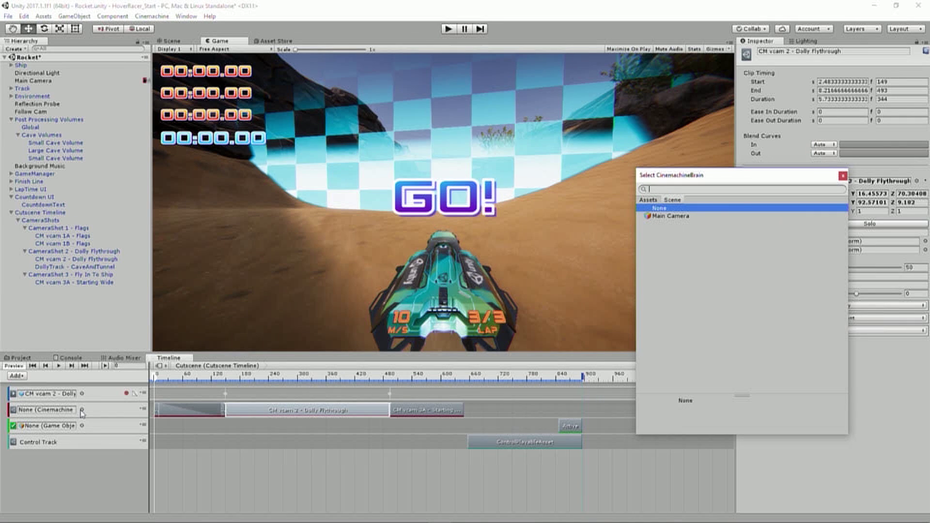
double_click(669, 216)
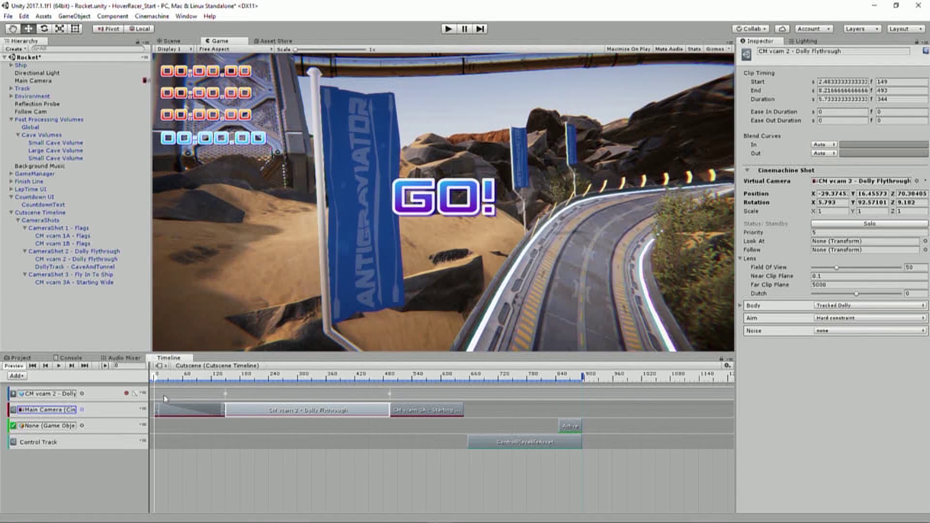
drag(157, 380, 180, 375)
scroll(206, 432, up, 4)
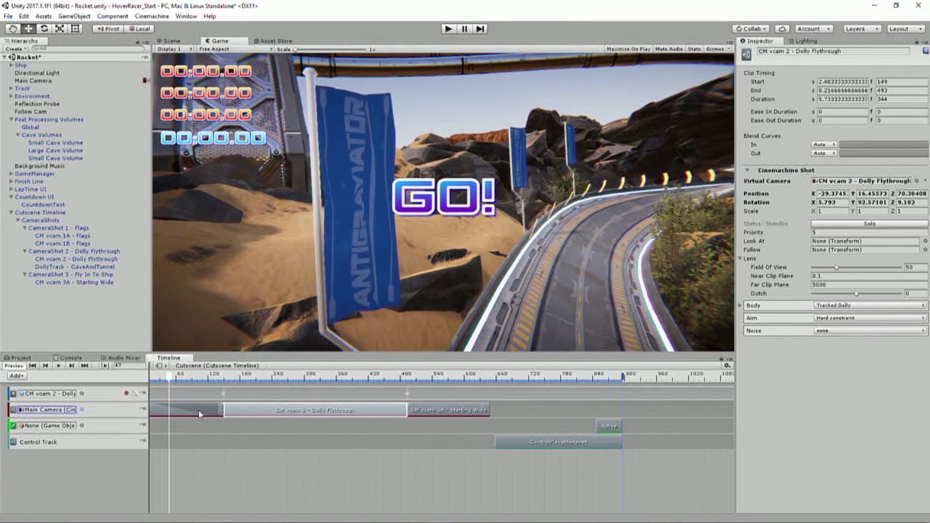
scroll(218, 419, up, 3)
Inspect the vcam 1A and 1B flags clips and preview from frame 150 into the open track.
click(164, 415)
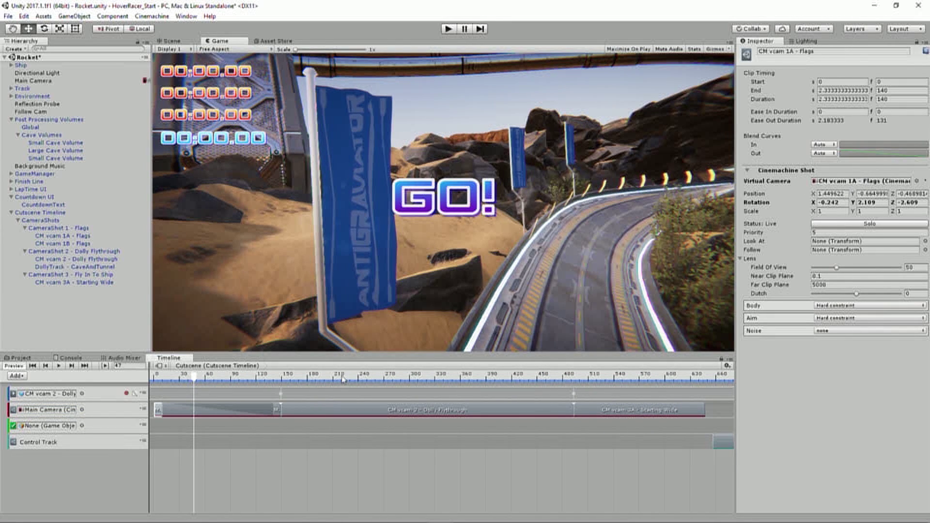
click(278, 405)
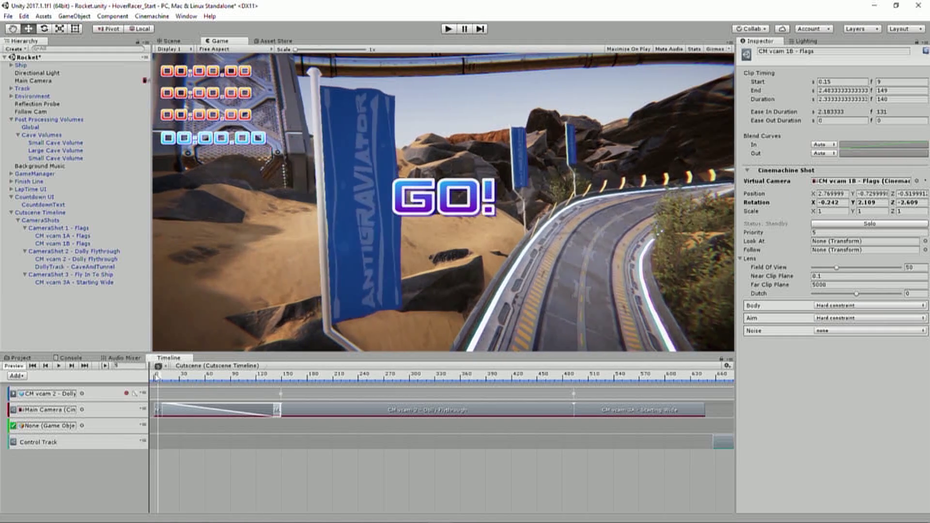
click(285, 375)
drag(287, 372, 397, 336)
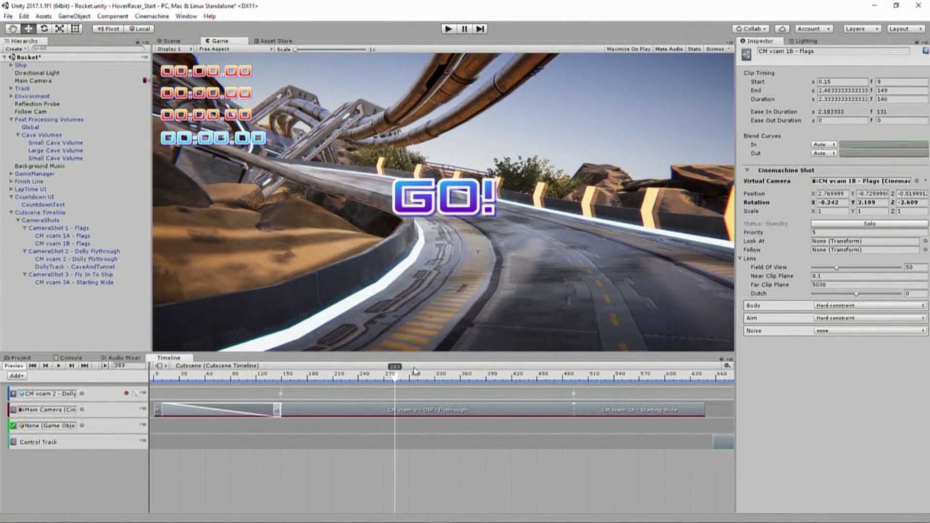
Scrub through the dolly flythrough into the desert and the finish-line shot while zooming the Timeline.
drag(396, 380, 626, 361)
scroll(627, 361, down, 5)
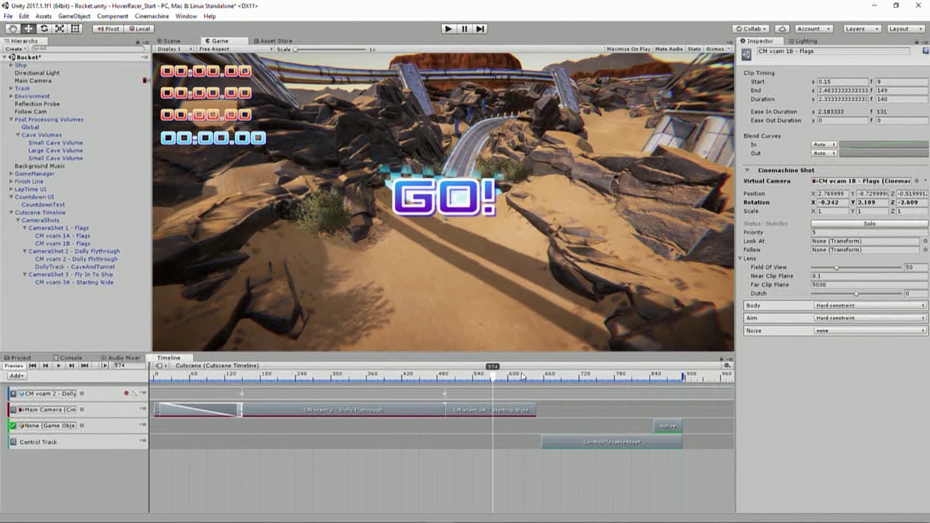
mouse_move(524, 373)
mouse_down()
mouse_move(554, 372)
mouse_move(458, 371)
mouse_move(522, 359)
mouse_up()
scroll(519, 415, up, 3)
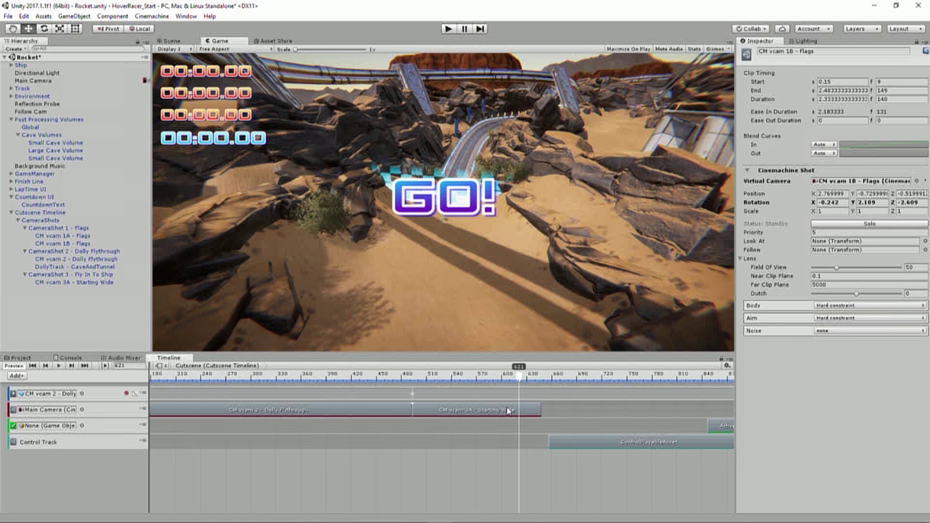
scroll(523, 409, down, 3)
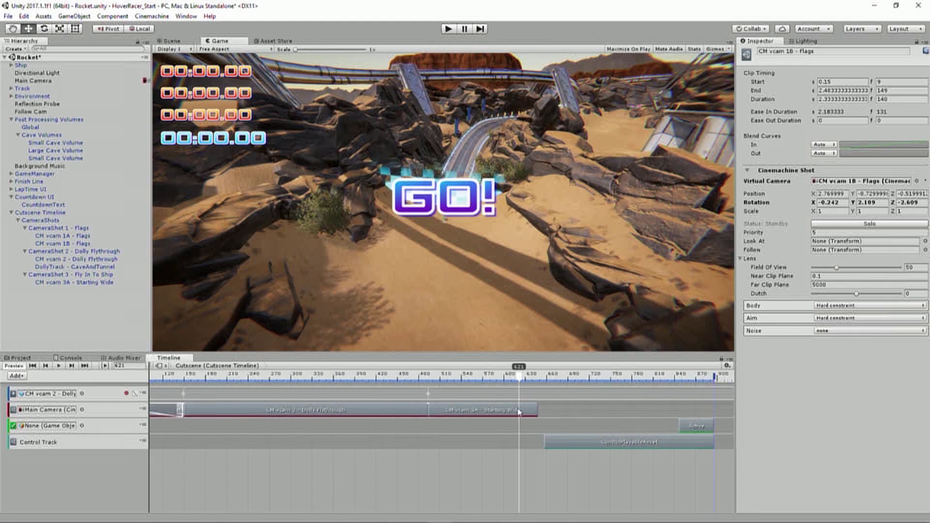
Add an empty Cinemachine Shot clip after the Starting Wide clip, spanning frames 648 to 948.
right_click(566, 411)
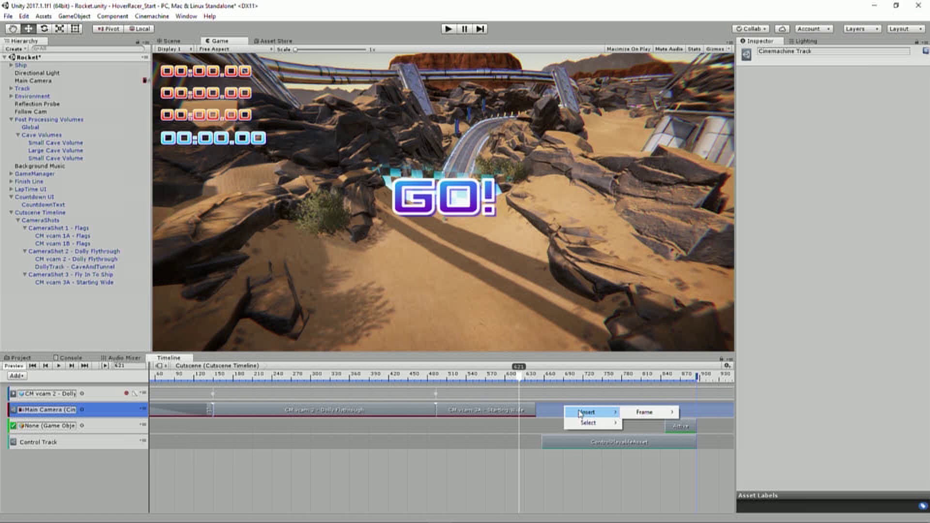
click(558, 411)
right_click(561, 410)
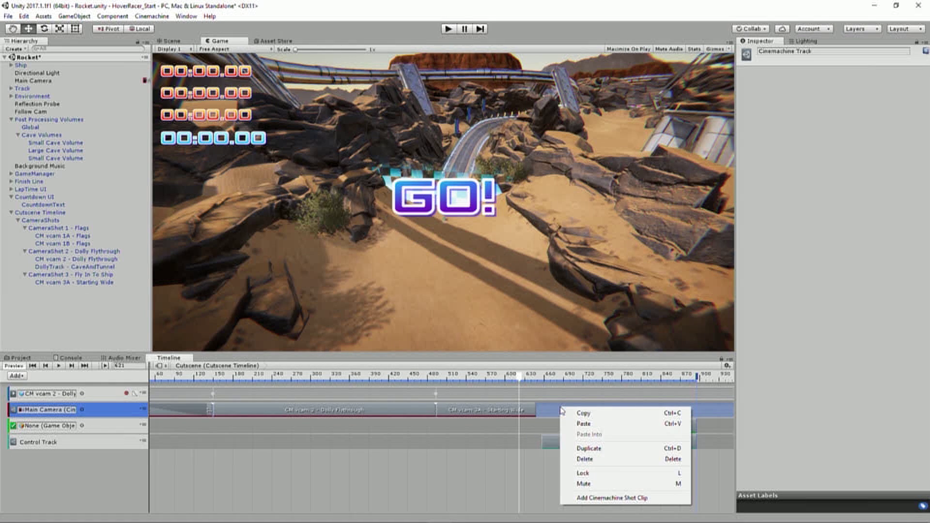
click(588, 499)
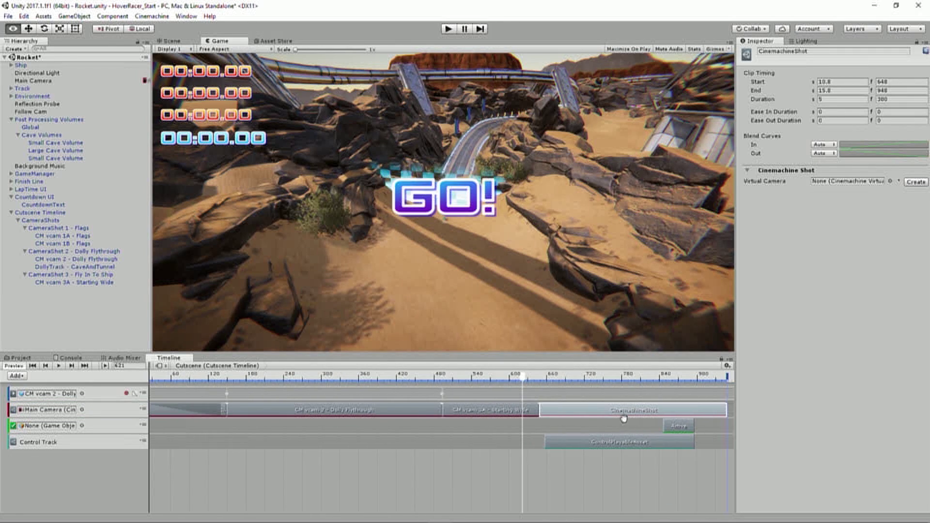
Assign the Follow Cam virtual camera to the new shot clip and preview frame 635.
middle_drag(625, 418, 543, 417)
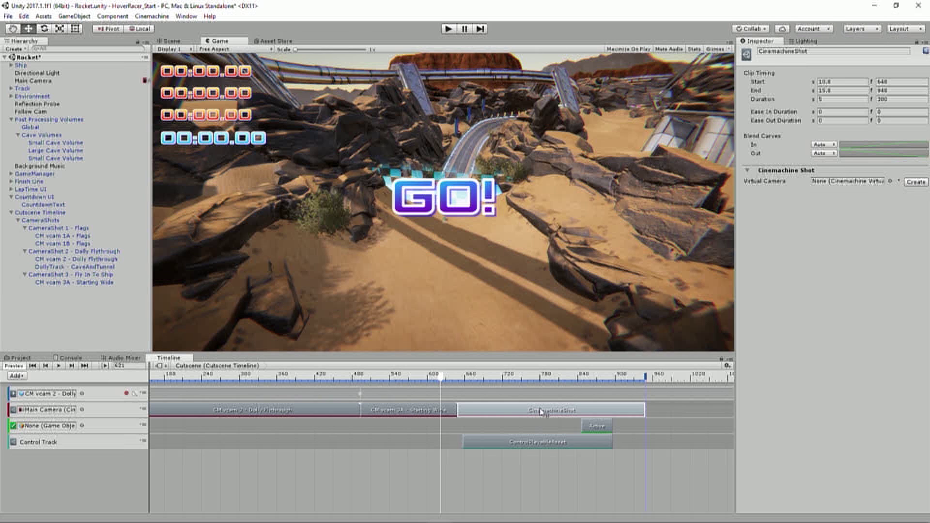
click(890, 182)
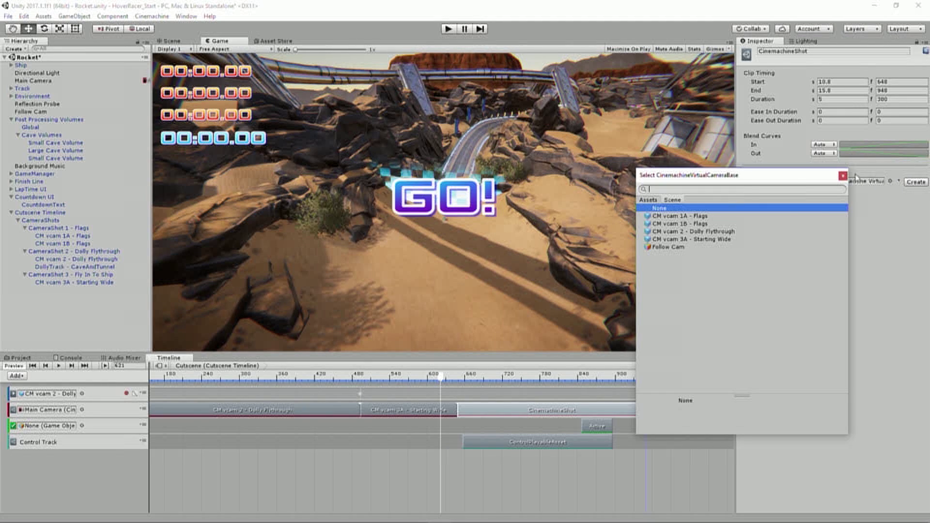
double_click(683, 250)
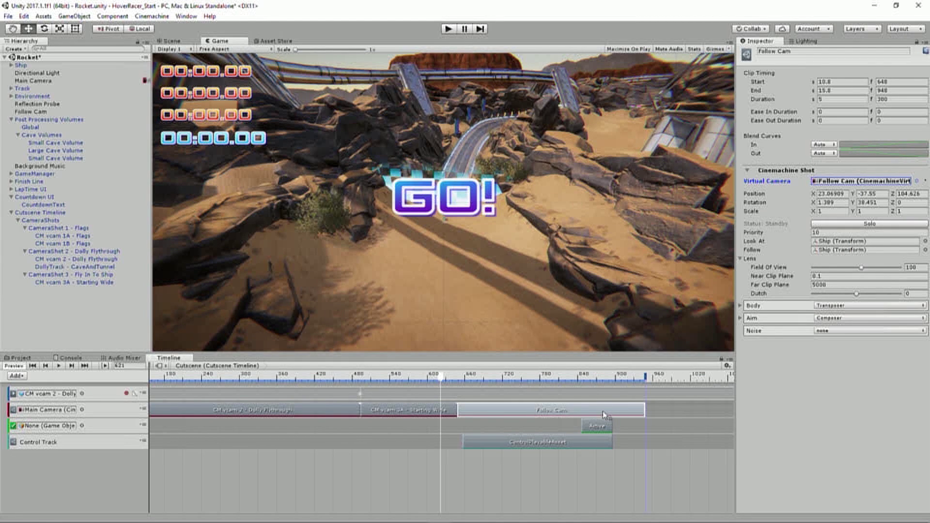
click(452, 380)
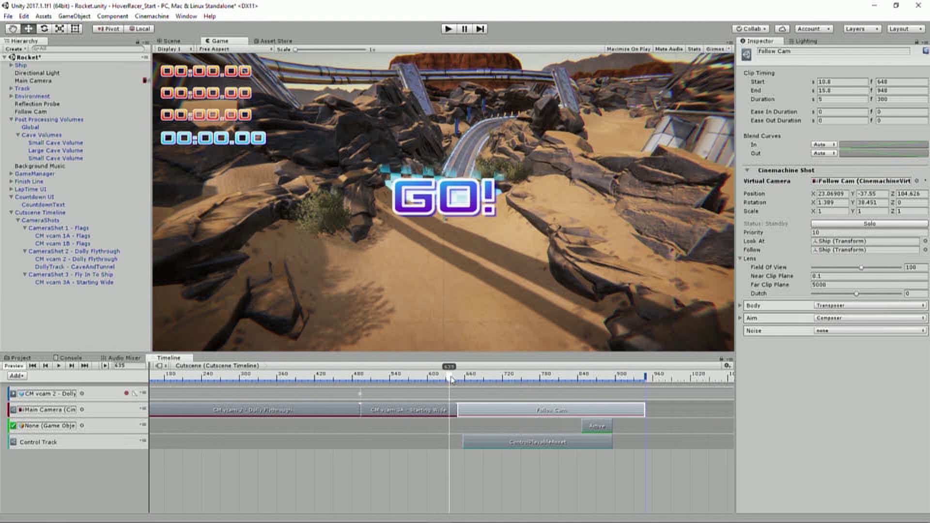
Overlap the Follow Cam clip onto the previous shot to create a 143-frame blend.
mouse_move(451, 380)
mouse_down()
mouse_move(472, 379)
mouse_move(419, 379)
mouse_move(474, 379)
mouse_move(438, 379)
mouse_up()
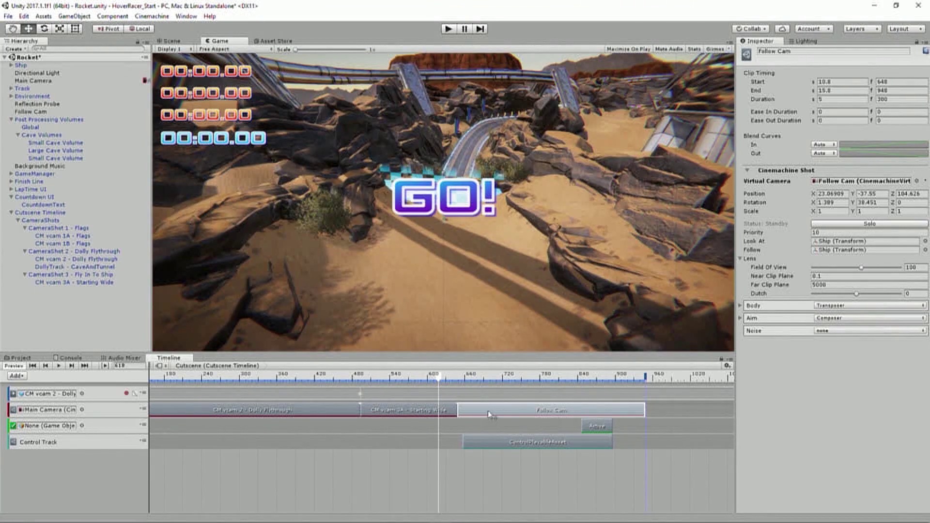
drag(531, 411, 440, 416)
mouse_move(430, 381)
mouse_down()
mouse_move(396, 386)
mouse_move(458, 383)
mouse_move(403, 383)
mouse_move(450, 382)
mouse_move(412, 383)
mouse_move(428, 390)
mouse_up()
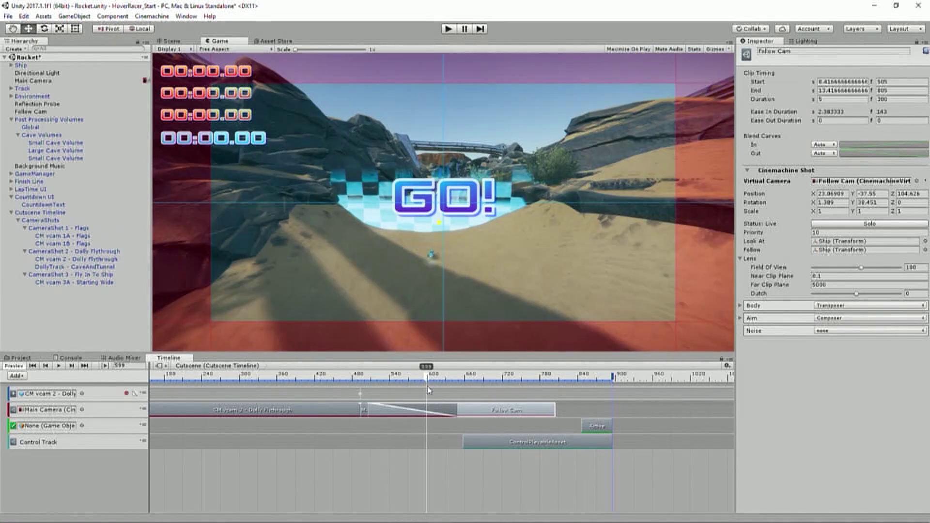
Trim the Follow Cam clip to end at frame 656 and scrub through the blend.
drag(555, 411, 460, 413)
drag(380, 383, 419, 376)
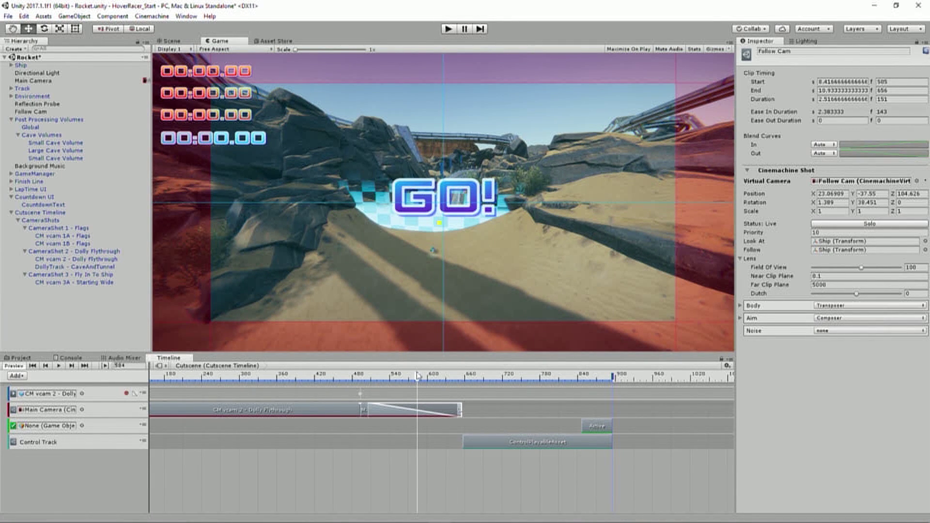
drag(419, 376, 4, 379)
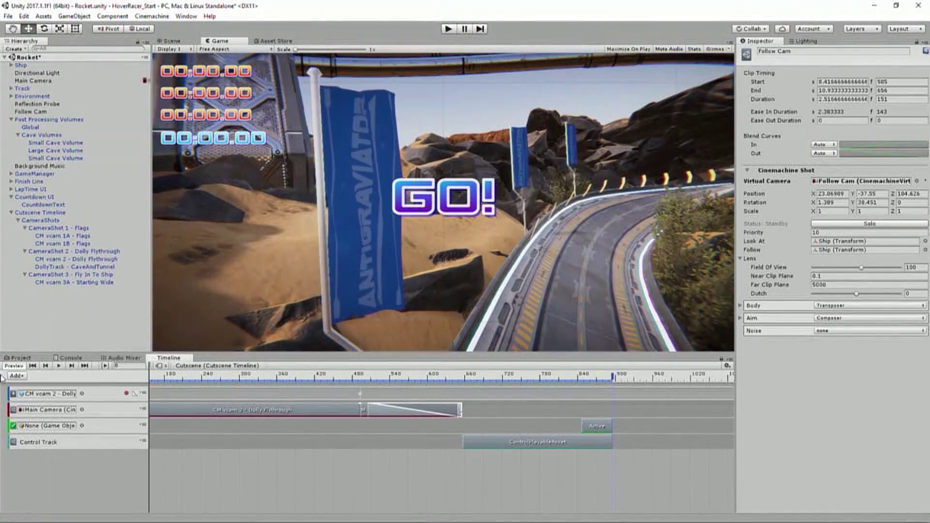
Play the cutscene preview through the Follow Cam blend, then stop playback.
click(58, 368)
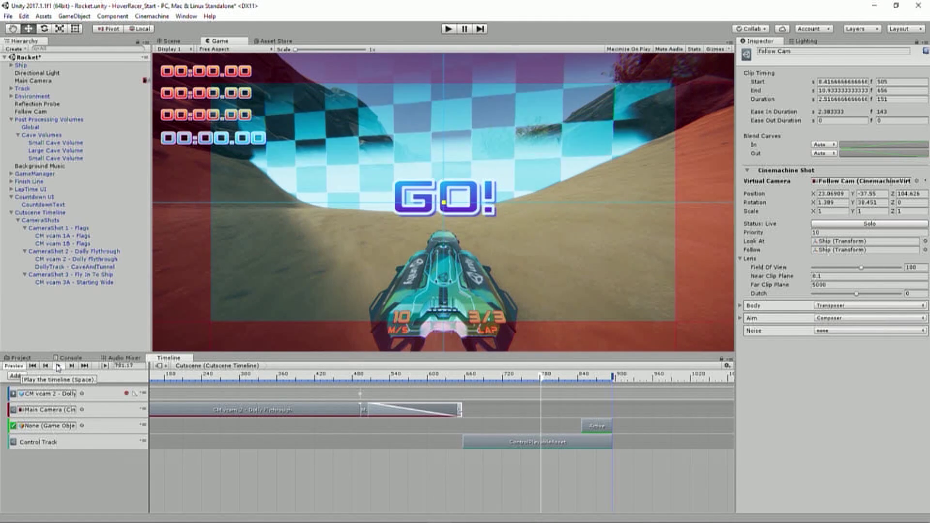
click(58, 366)
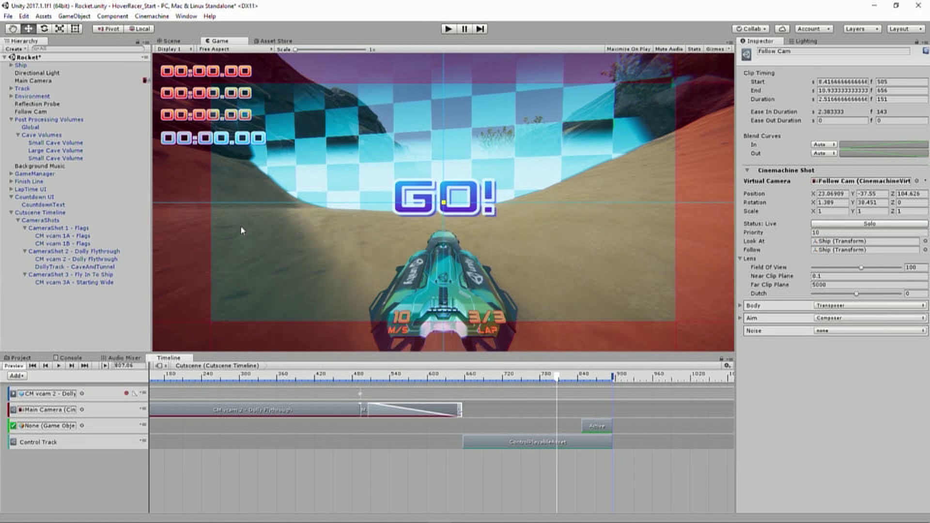
click(187, 438)
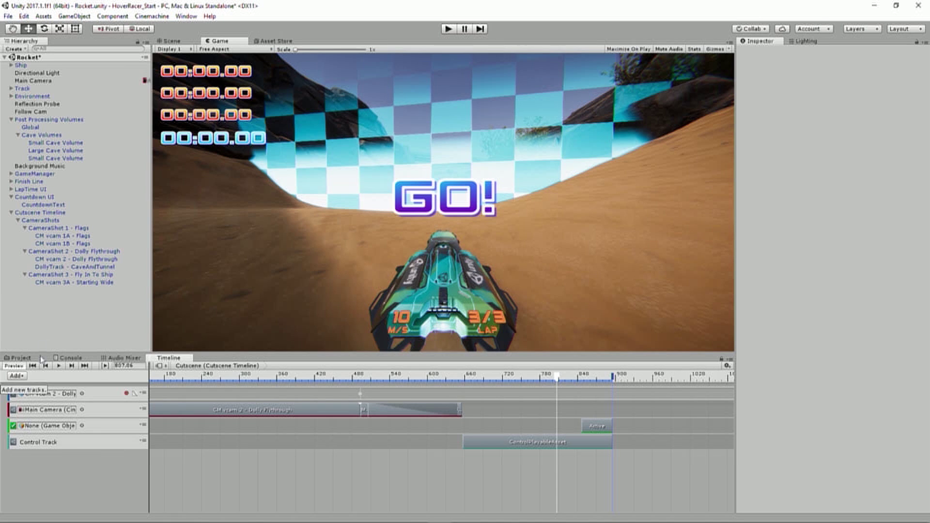
click(23, 359)
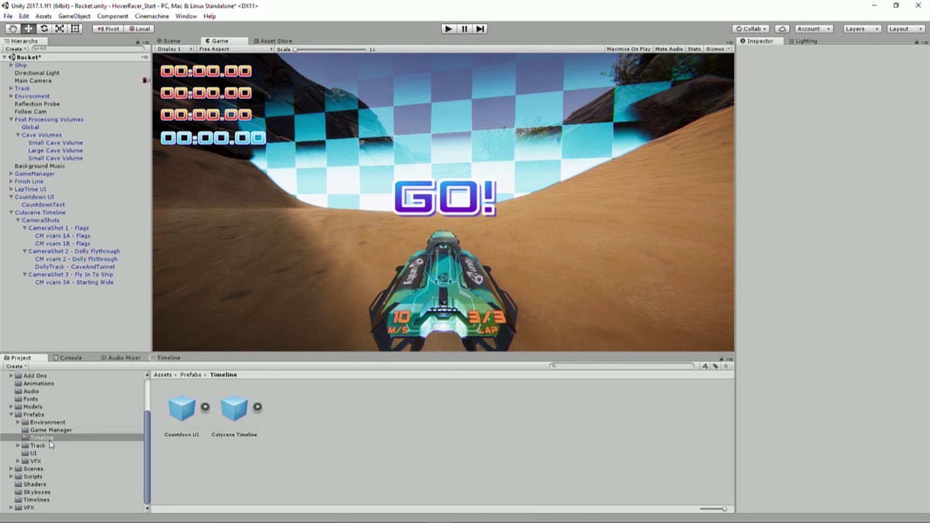
click(242, 411)
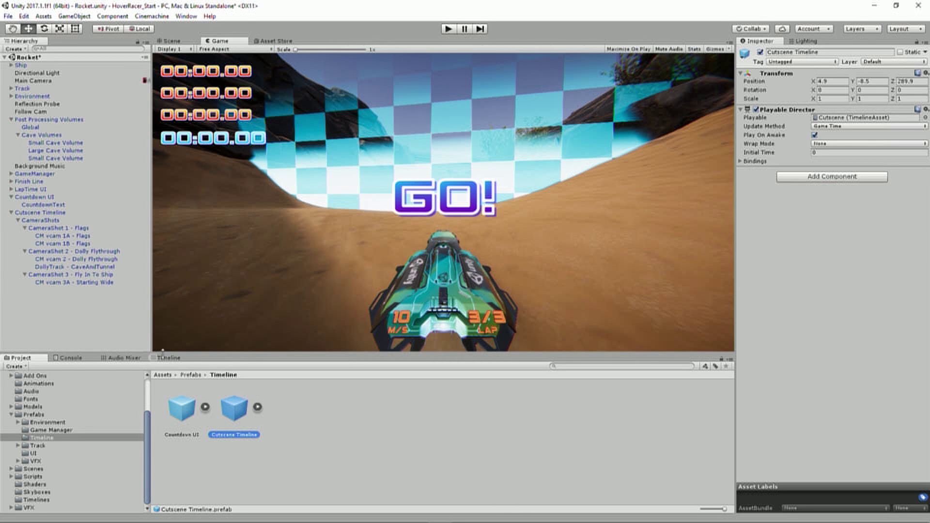
click(65, 237)
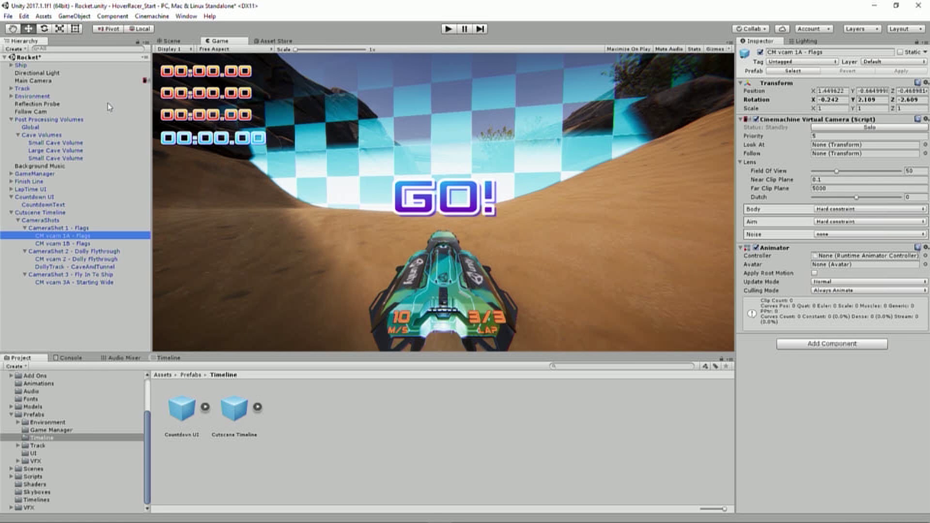
click(163, 359)
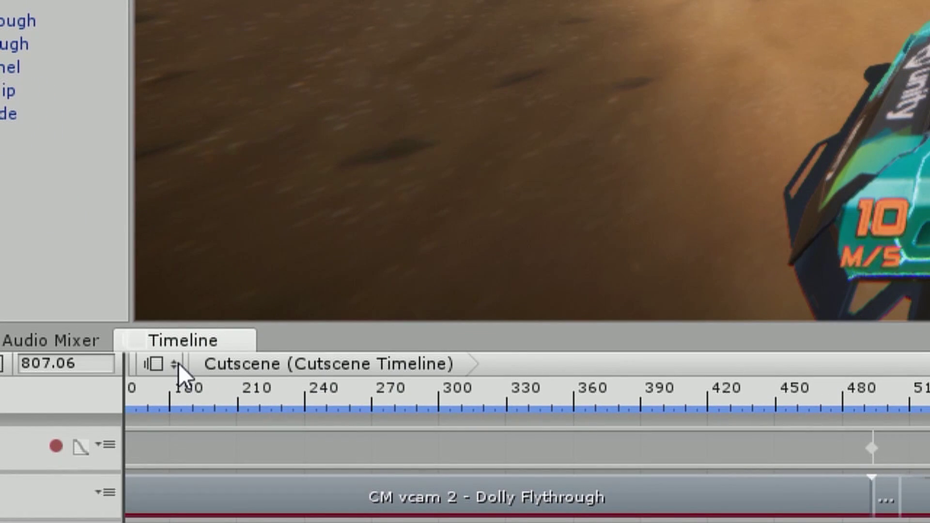
click(175, 365)
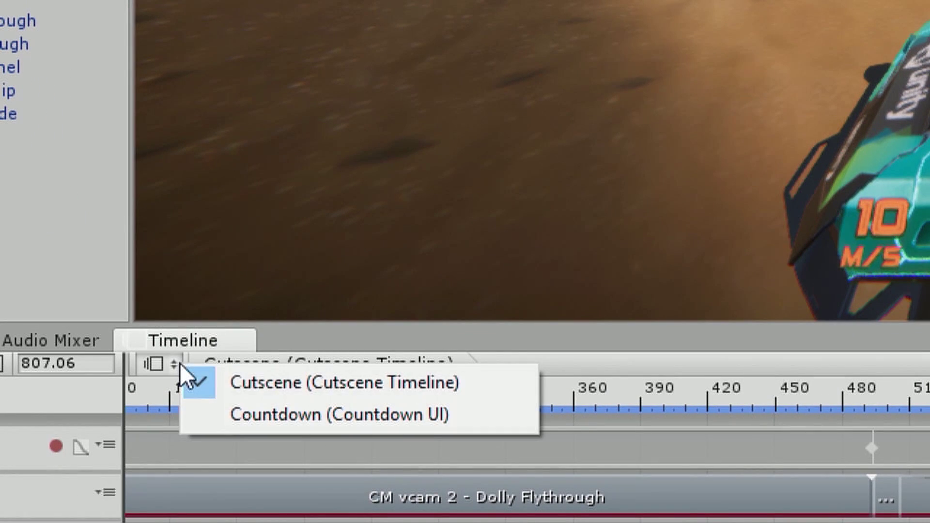
click(238, 412)
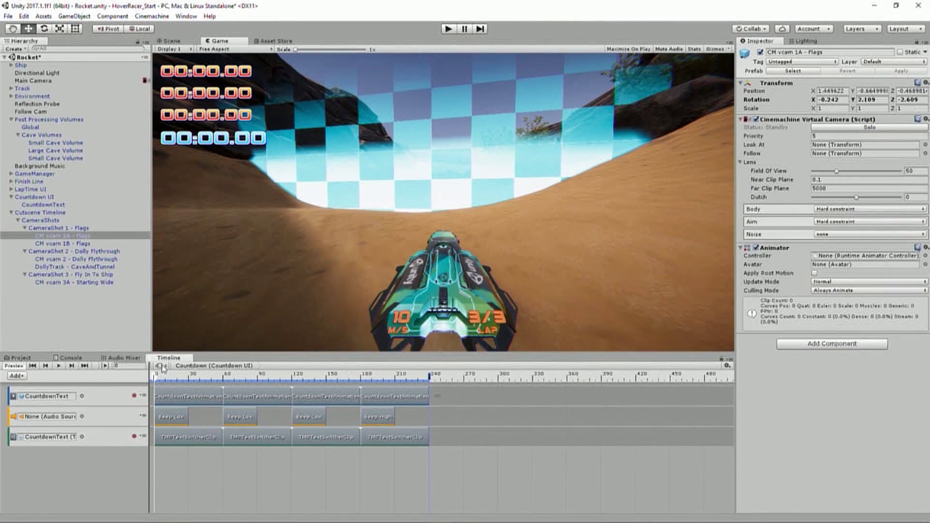
click(162, 367)
click(194, 370)
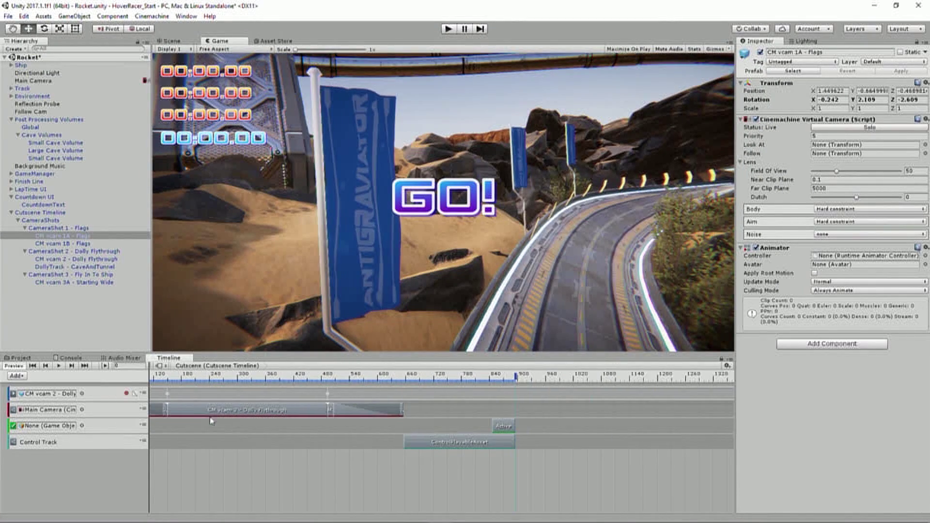
alt+drag(211, 422, 353, 421)
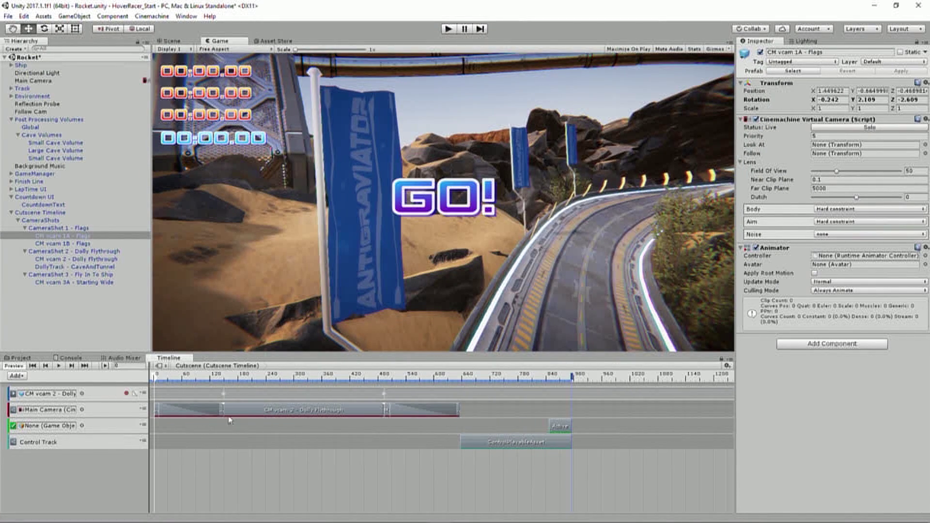
click(82, 409)
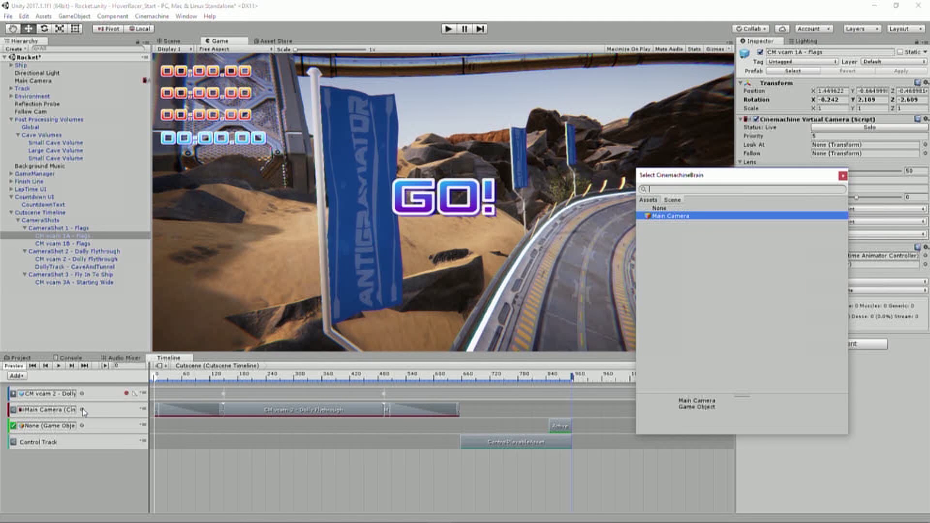
click(843, 177)
click(523, 412)
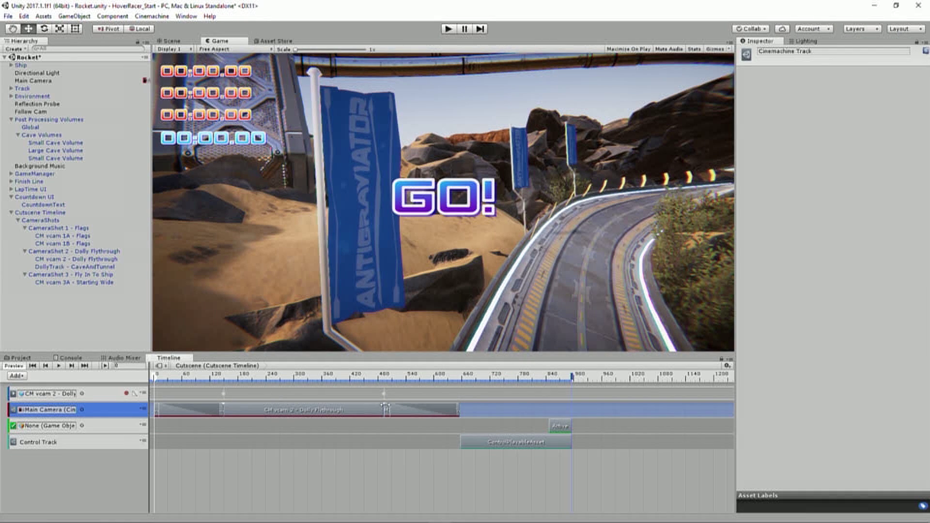
right_click(499, 412)
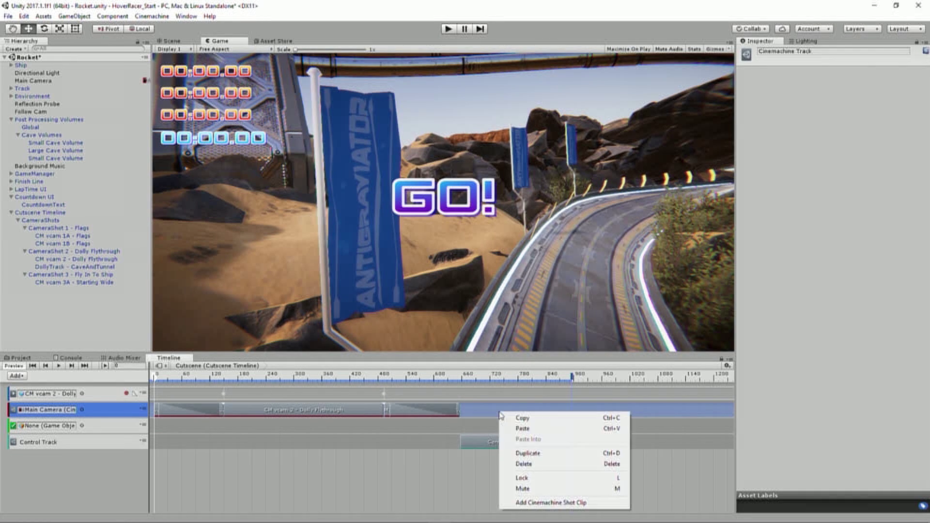
click(530, 503)
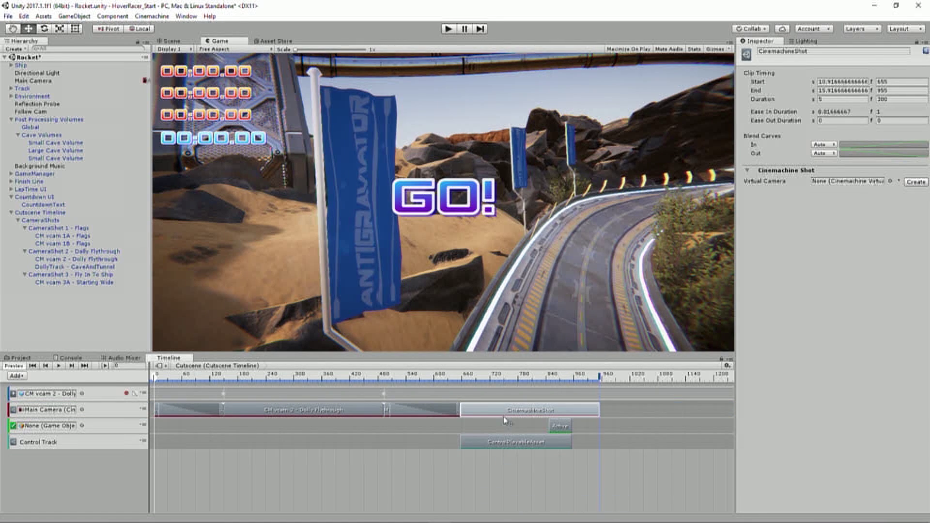
click(890, 181)
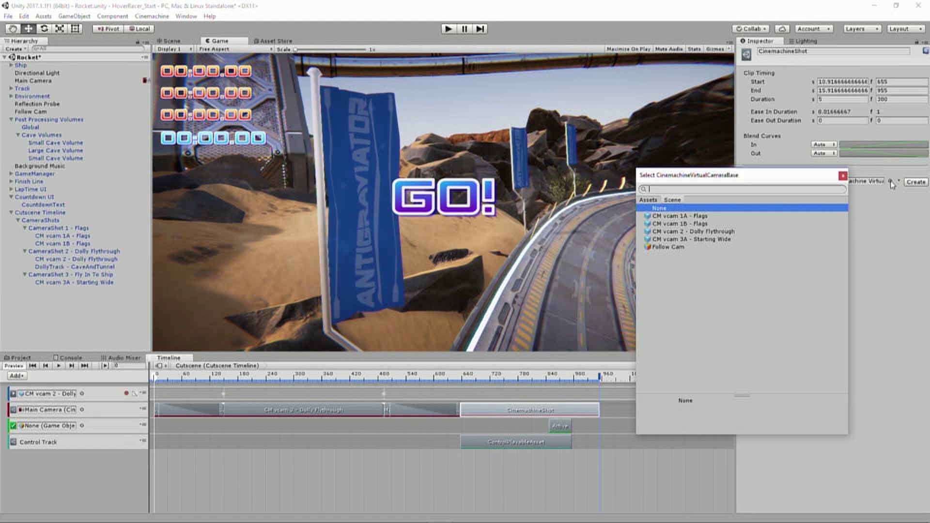
click(844, 175)
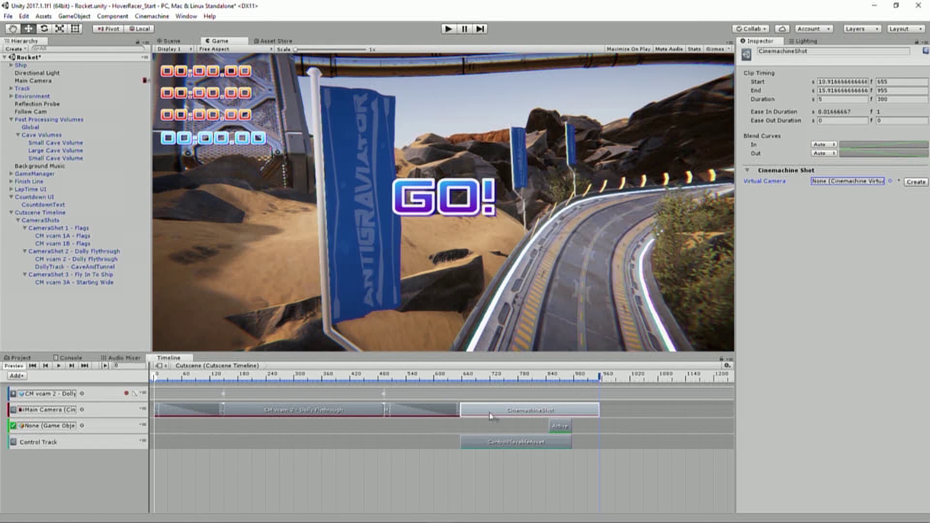
key(Delete)
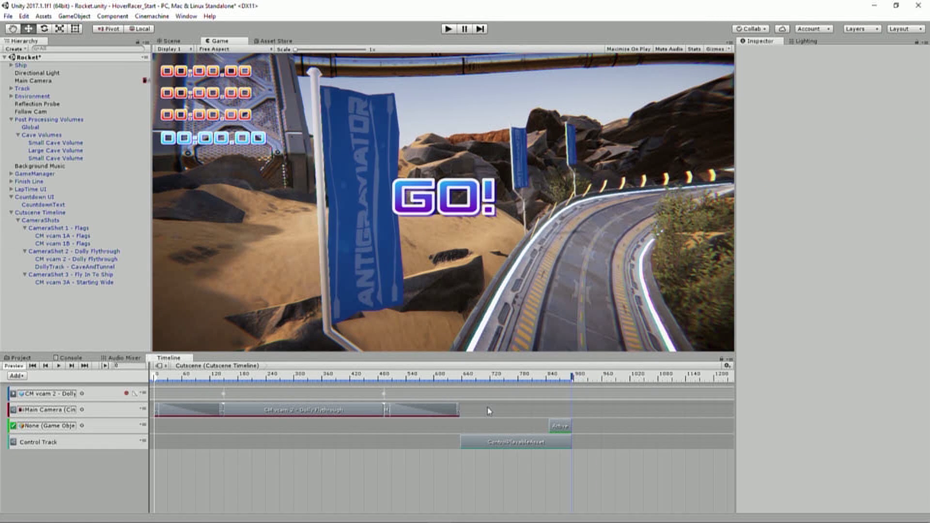